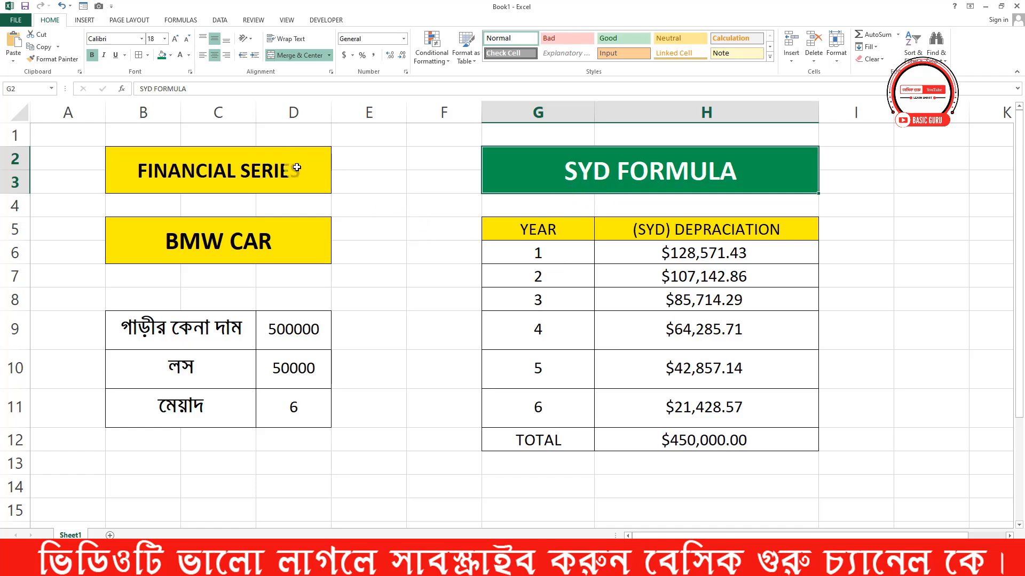
Examine the sheet titles and the BMW car's purchase price, salvage value and useful life in the asset table
{"action": "left_click", "coordinate": [569, 191]}
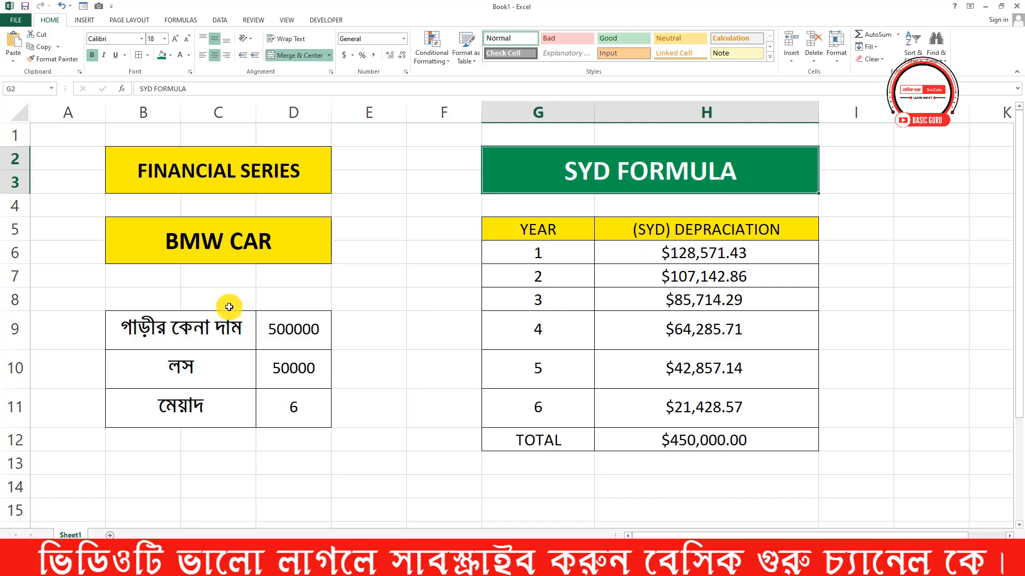
{"action": "left_click", "coordinate": [224, 247]}
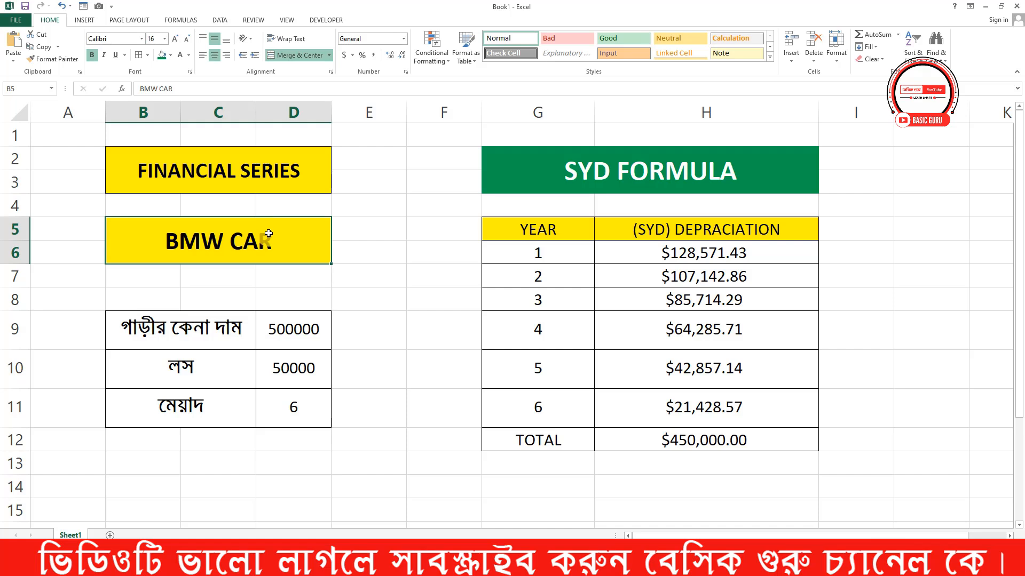
{"action": "left_click", "coordinate": [183, 327]}
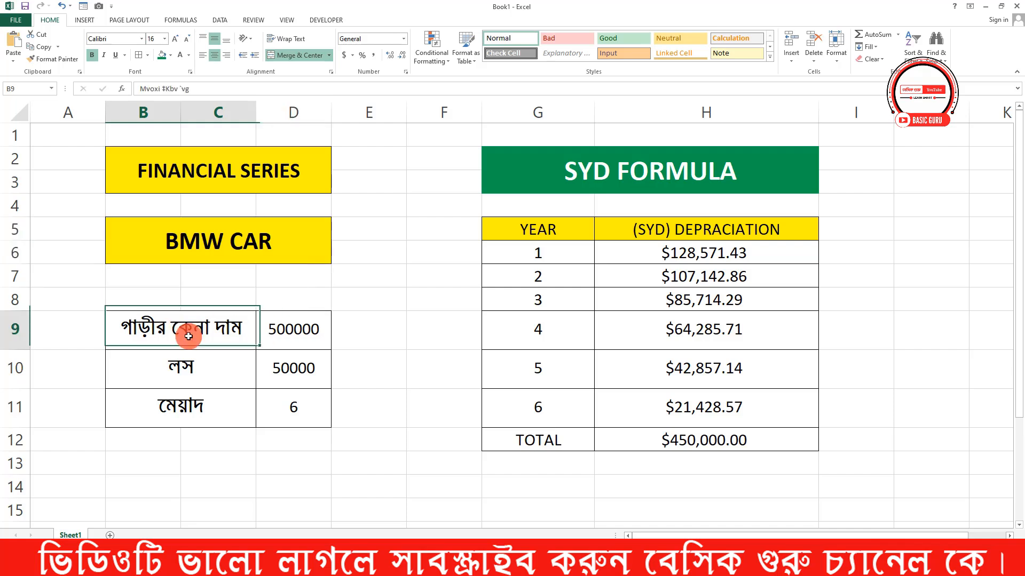
{"action": "left_click", "coordinate": [280, 327]}
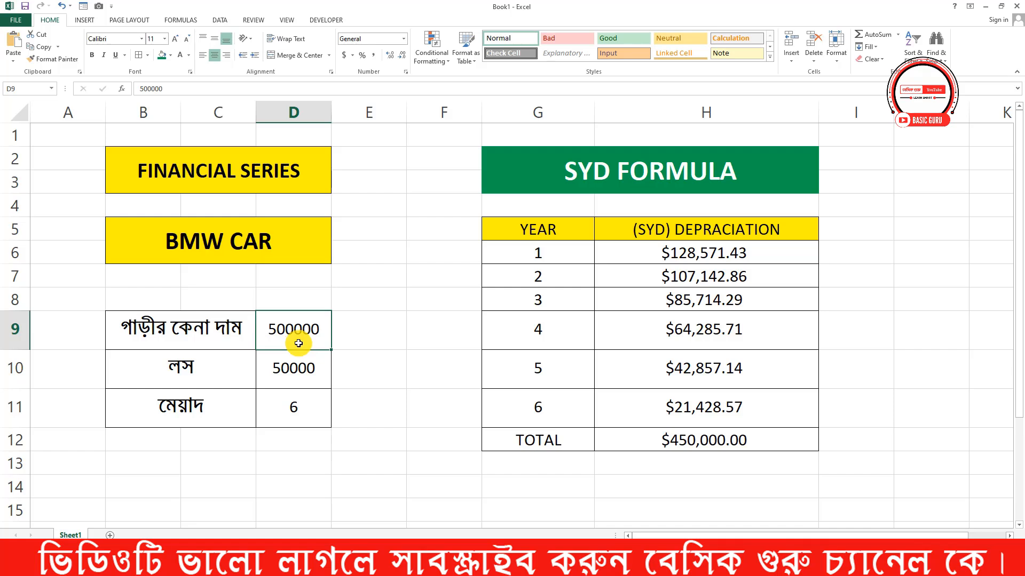
{"action": "left_click", "coordinate": [221, 341]}
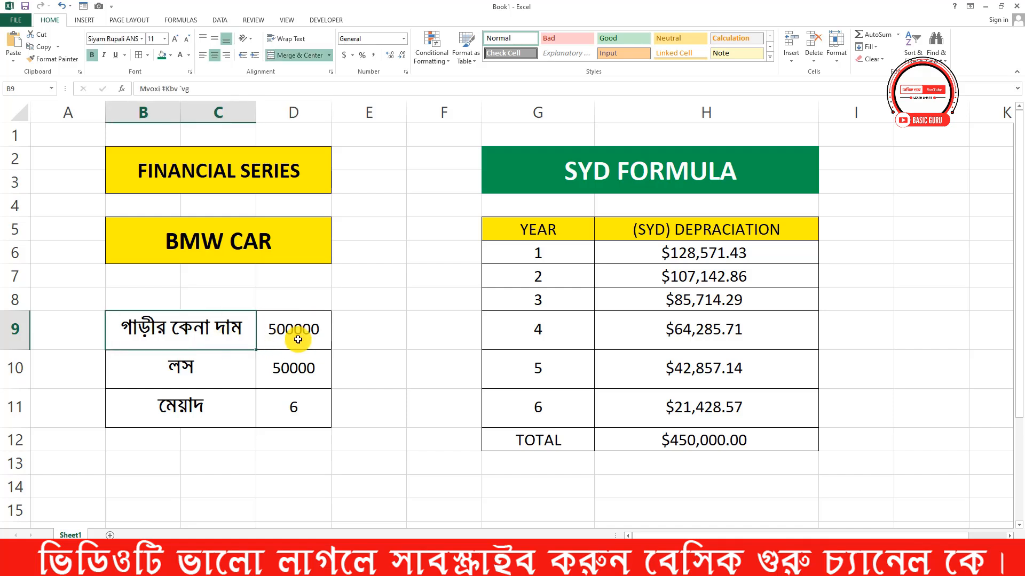
{"action": "left_click", "coordinate": [298, 340]}
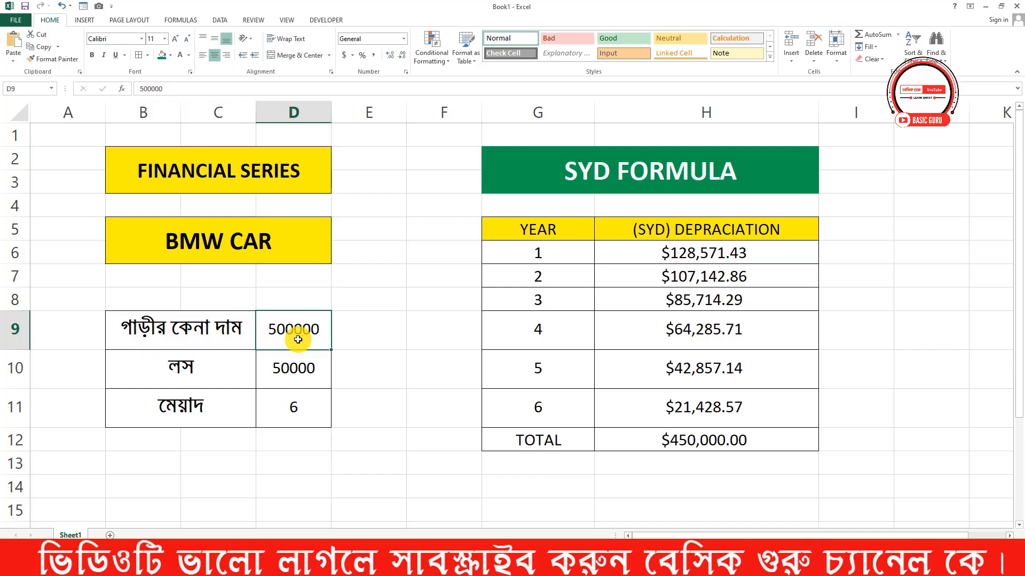
{"action": "left_click", "coordinate": [231, 377]}
{"action": "left_click", "coordinate": [296, 383]}
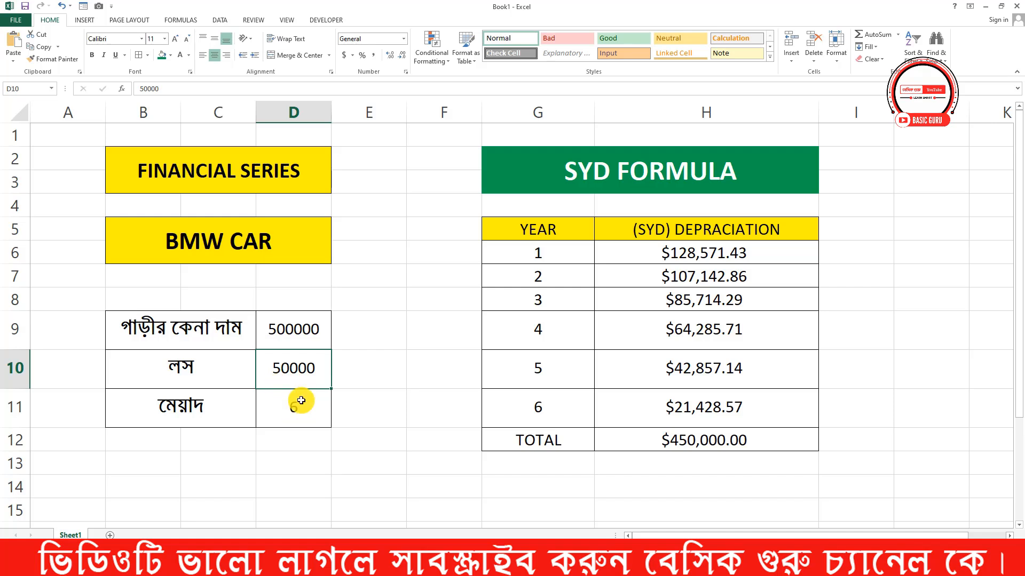
{"action": "left_click", "coordinate": [303, 404]}
{"action": "left_click", "coordinate": [293, 383]}
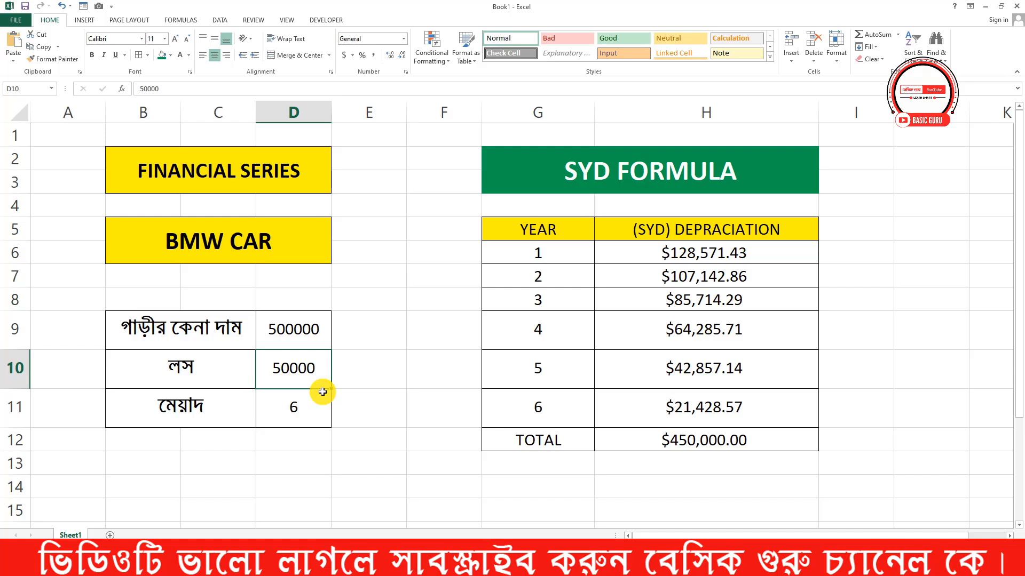
{"action": "left_click", "coordinate": [309, 406]}
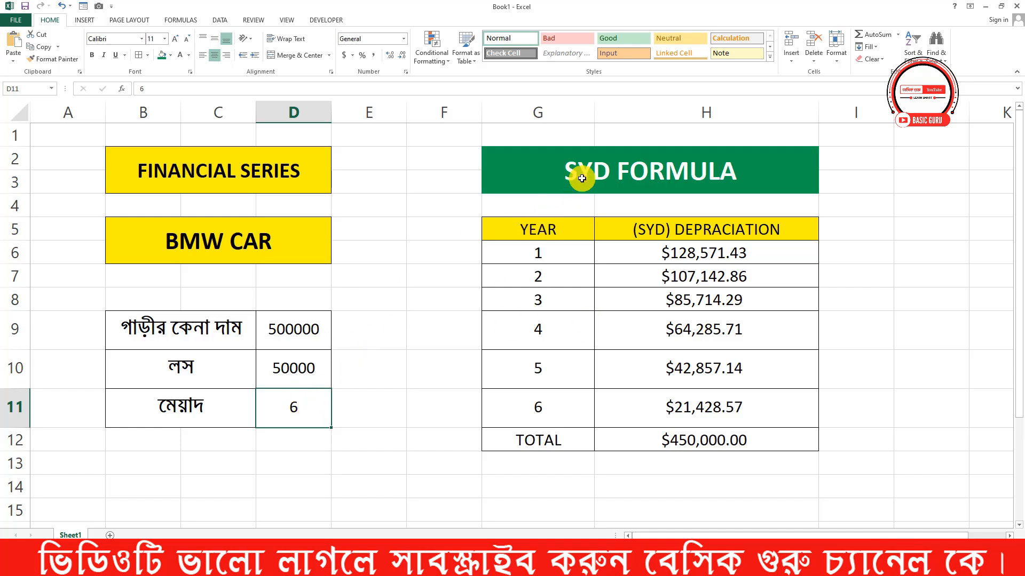
Examine the SYD formulas in the yearly depreciation cells H6:H11 and the salvage value and life they reference
{"action": "left_click", "coordinate": [599, 274]}
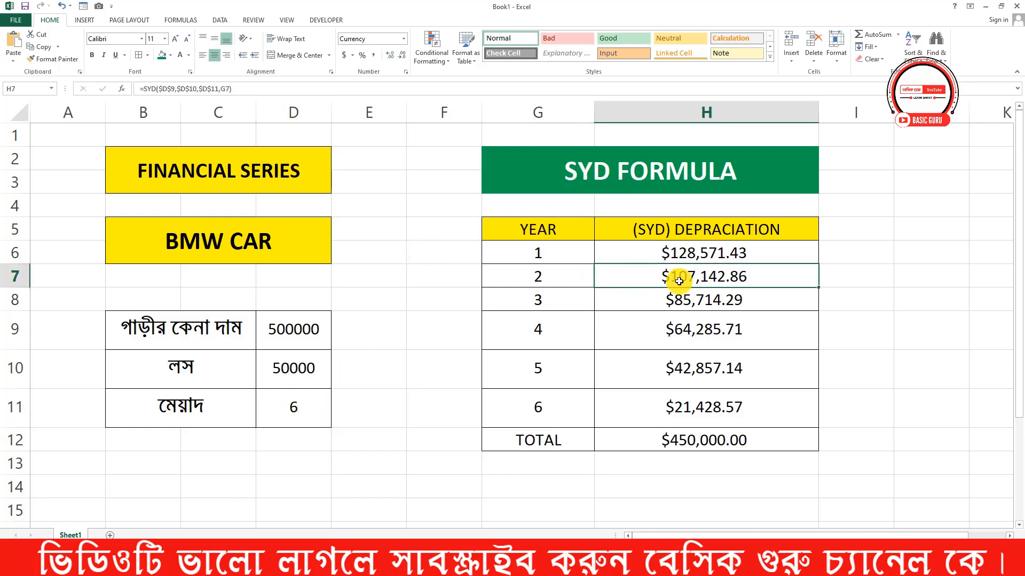
{"action": "left_click", "coordinate": [623, 255]}
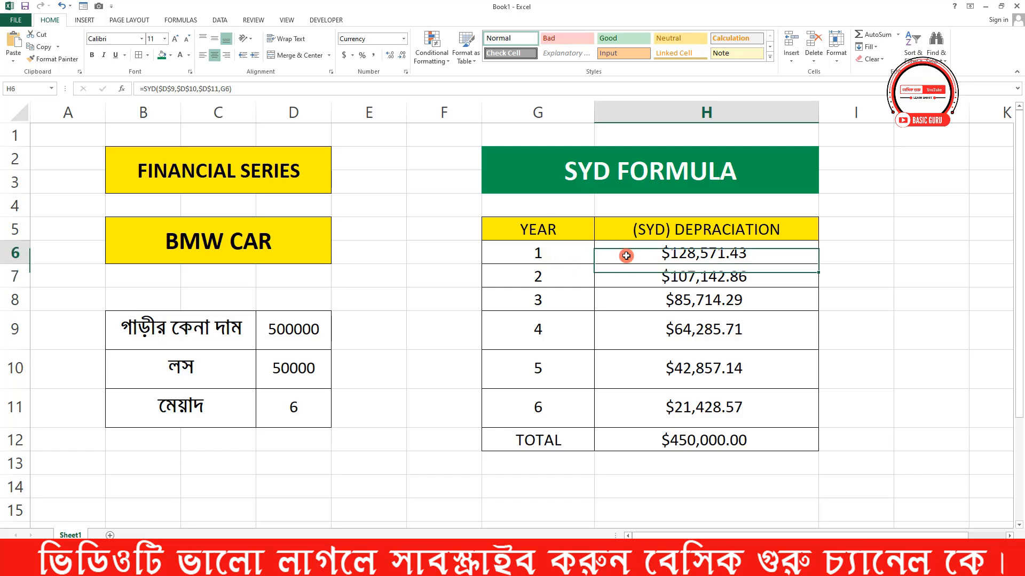
{"action": "left_click", "coordinate": [658, 403]}
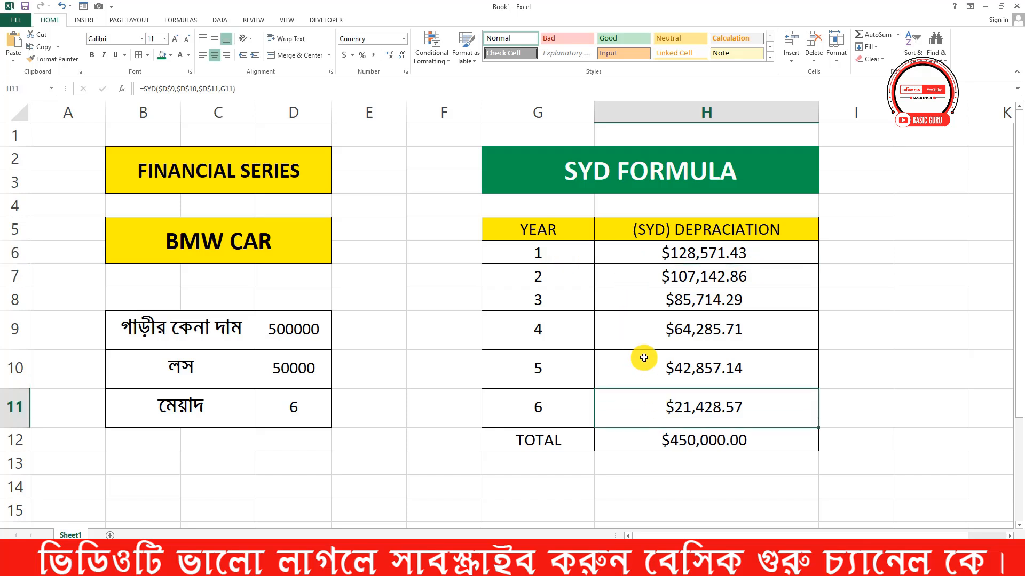
{"action": "left_click", "coordinate": [640, 258]}
{"action": "left_click", "coordinate": [628, 283]}
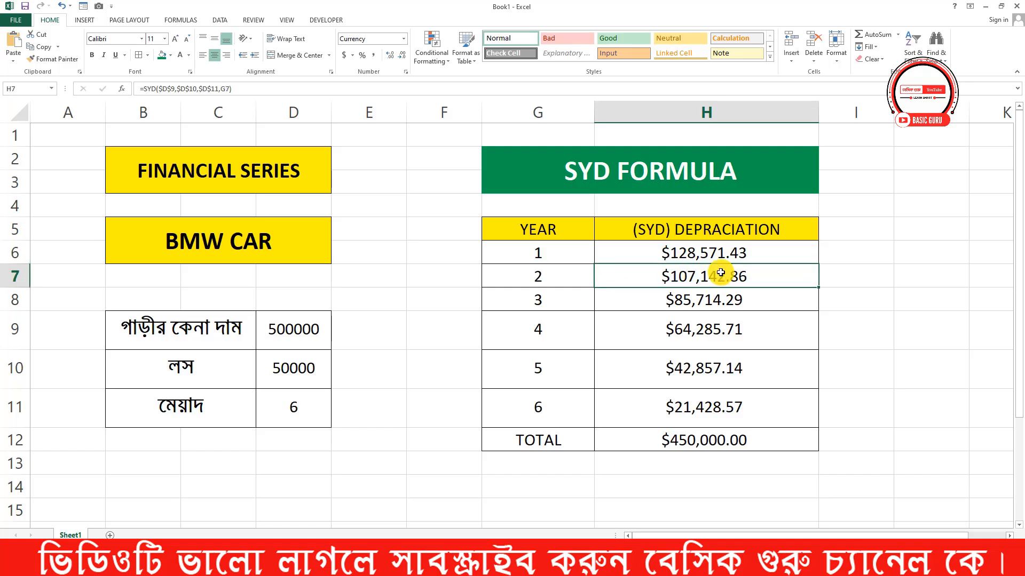
{"action": "left_click", "coordinate": [660, 303]}
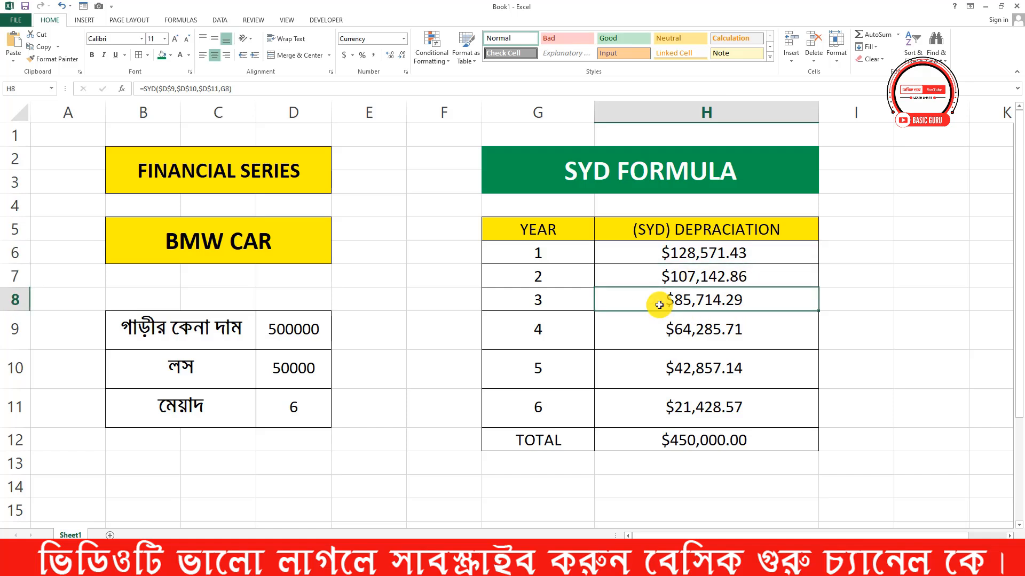
{"action": "left_click", "coordinate": [633, 338]}
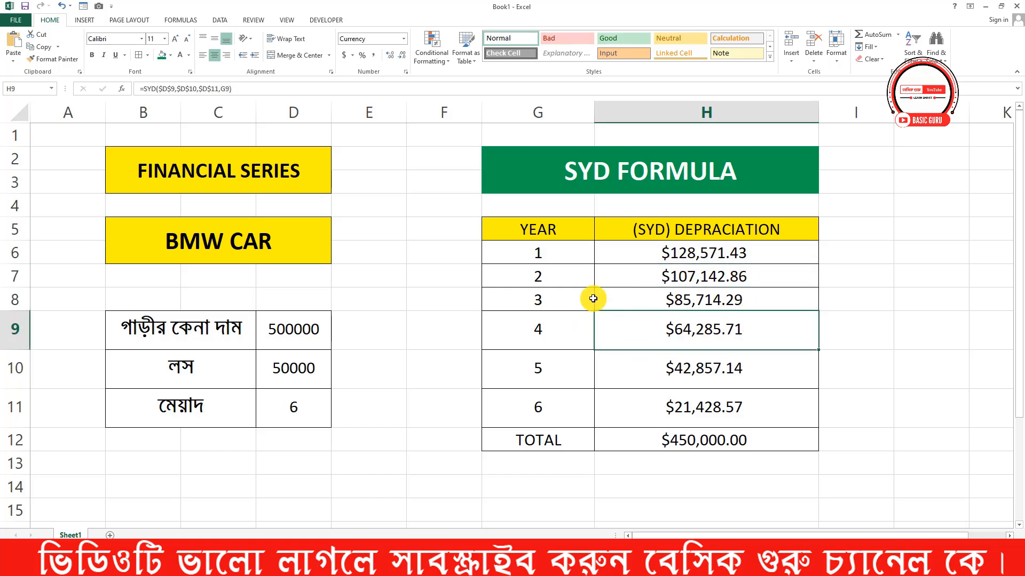
{"action": "left_click_drag", "start_coordinate": [651, 253], "coordinate": [648, 393]}
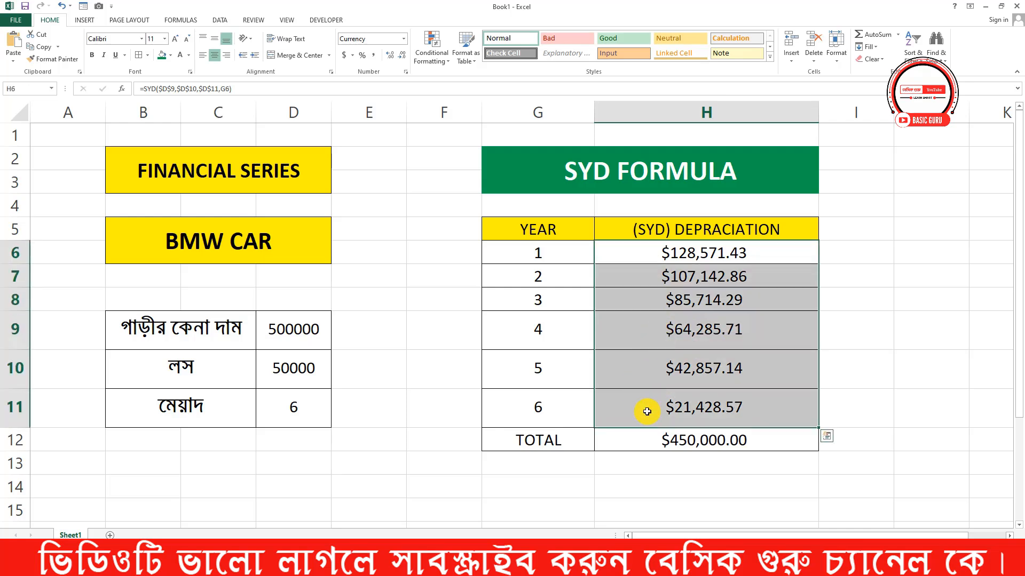
{"action": "left_click", "coordinate": [636, 390]}
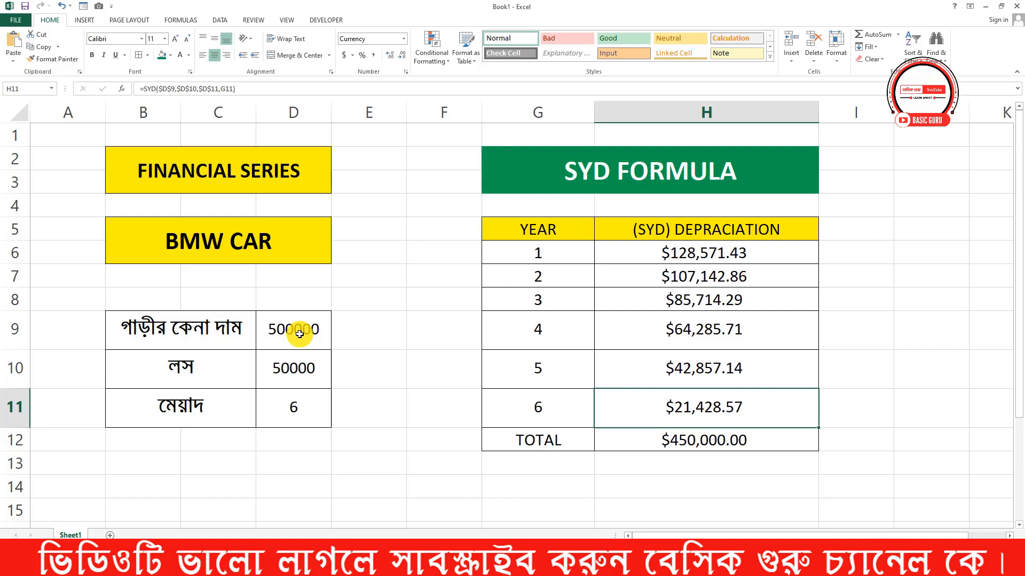
{"action": "left_click", "coordinate": [272, 370]}
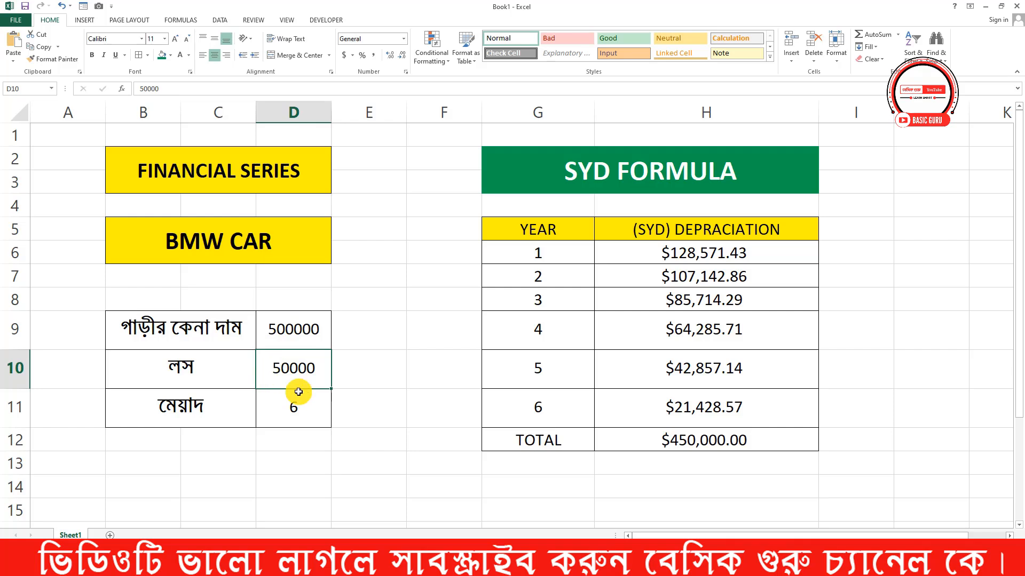
{"action": "left_click", "coordinate": [283, 407]}
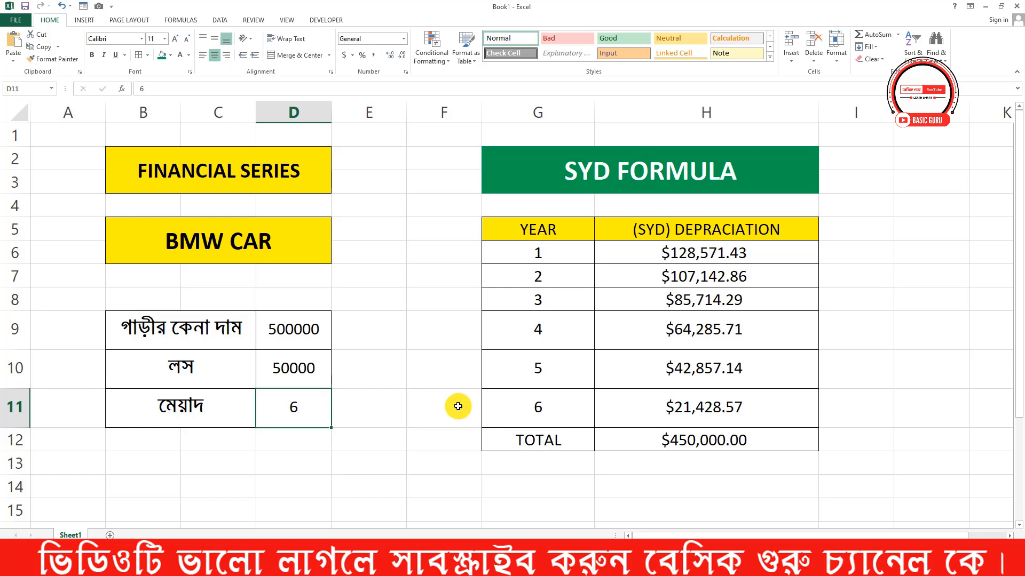
{"action": "left_click", "coordinate": [467, 299]}
{"action": "left_click", "coordinate": [302, 353]}
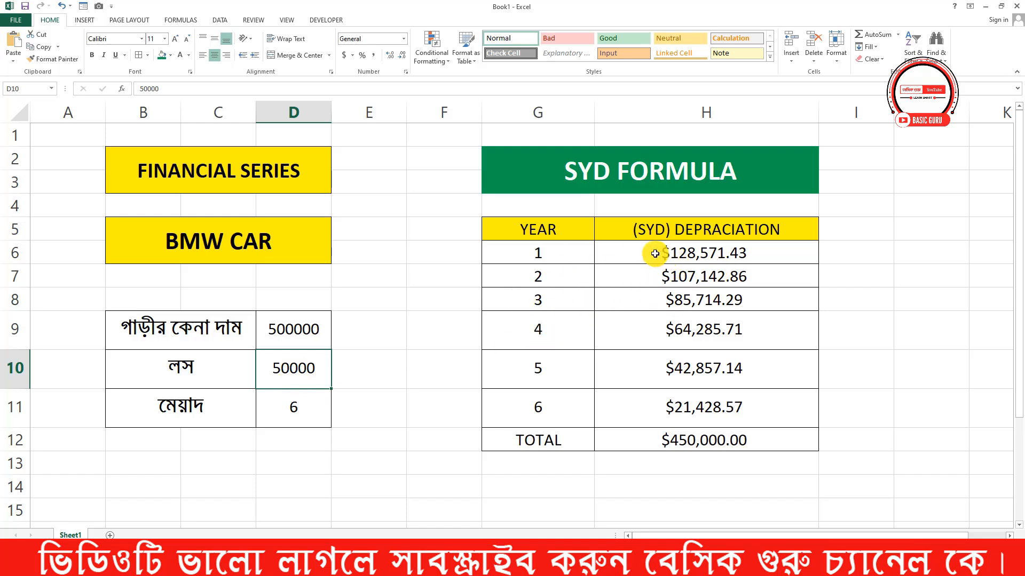
Clear all yearly depreciation values and the total from cells H6:H12
{"action": "left_click_drag", "start_coordinate": [688, 251], "coordinate": [662, 437]}
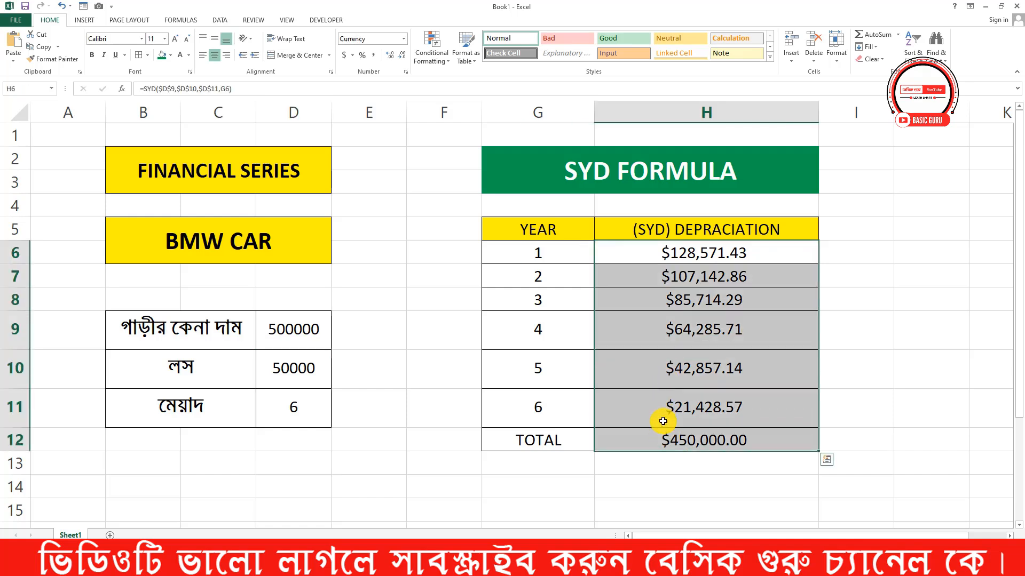
{"action": "key", "text": "Delete"}
{"action": "left_click", "coordinate": [856, 331]}
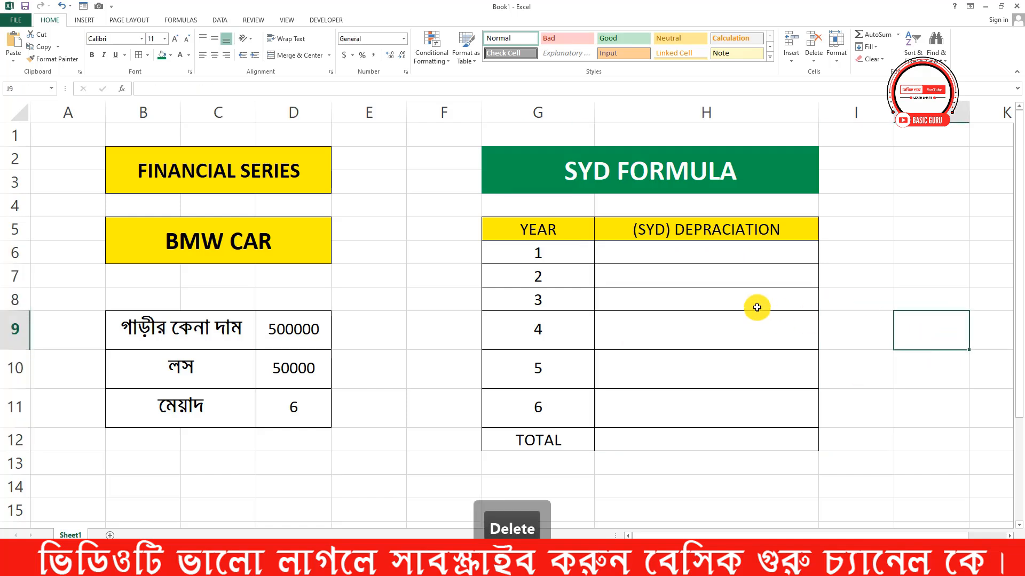
{"action": "left_click", "coordinate": [637, 251]}
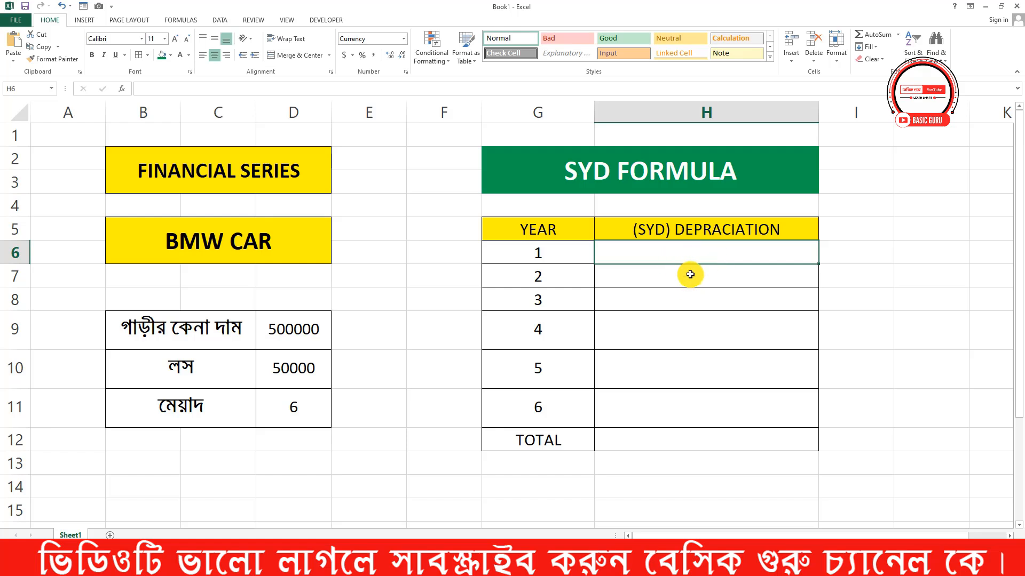
{"action": "type", "text": "="}
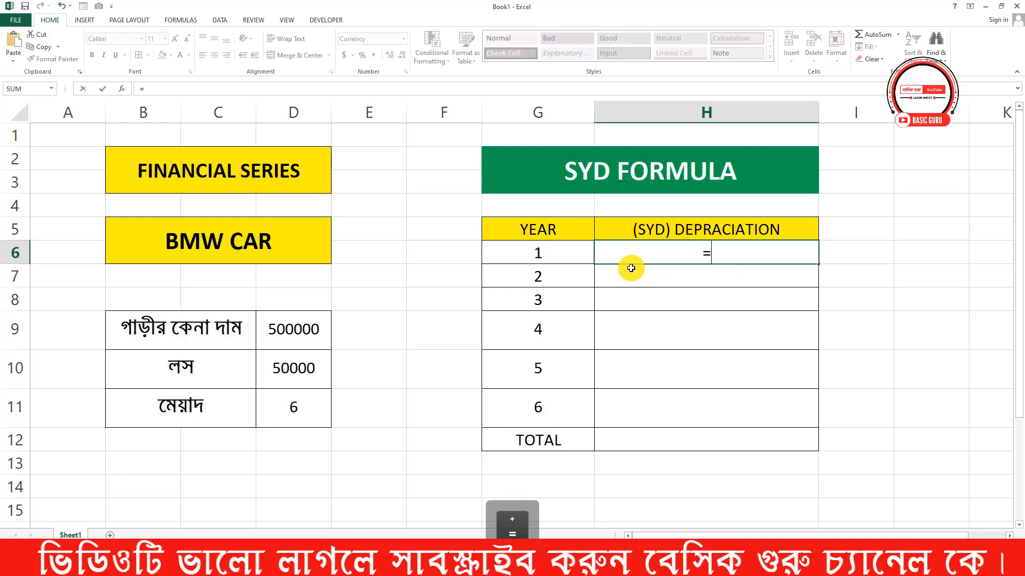
{"action": "type", "text": "S"}
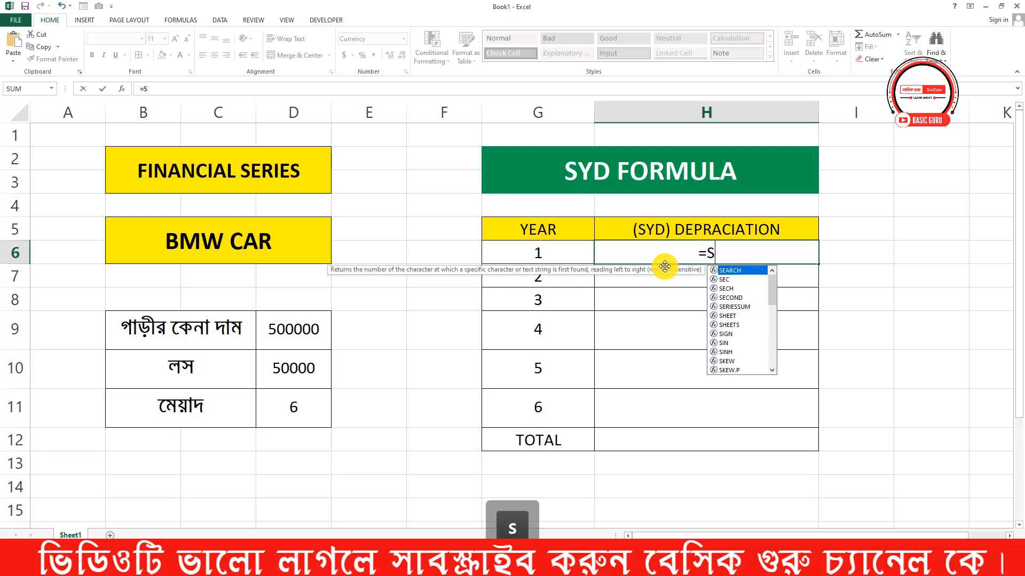
{"action": "type", "text": "YD"}
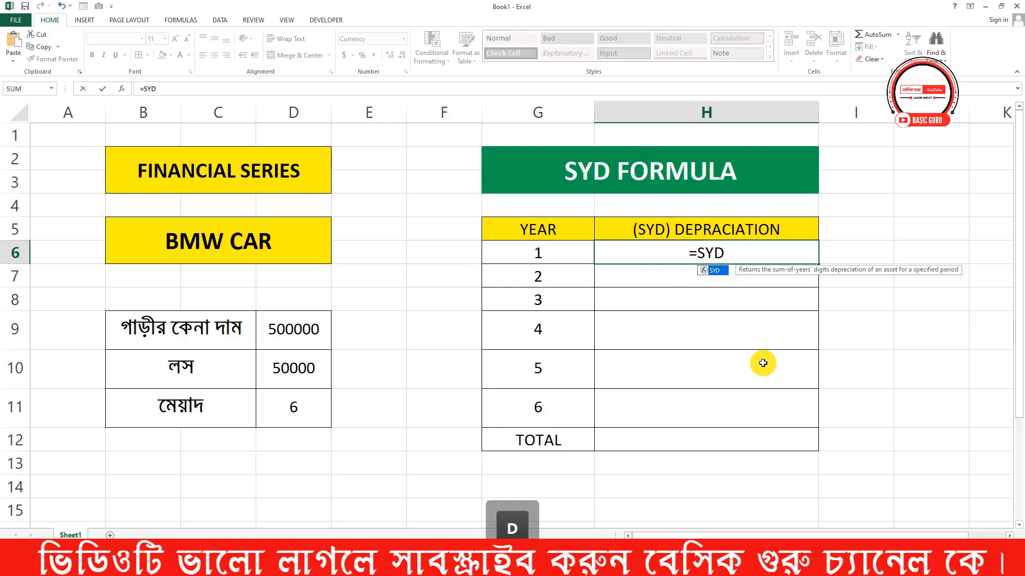
{"action": "left_click", "coordinate": [736, 254]}
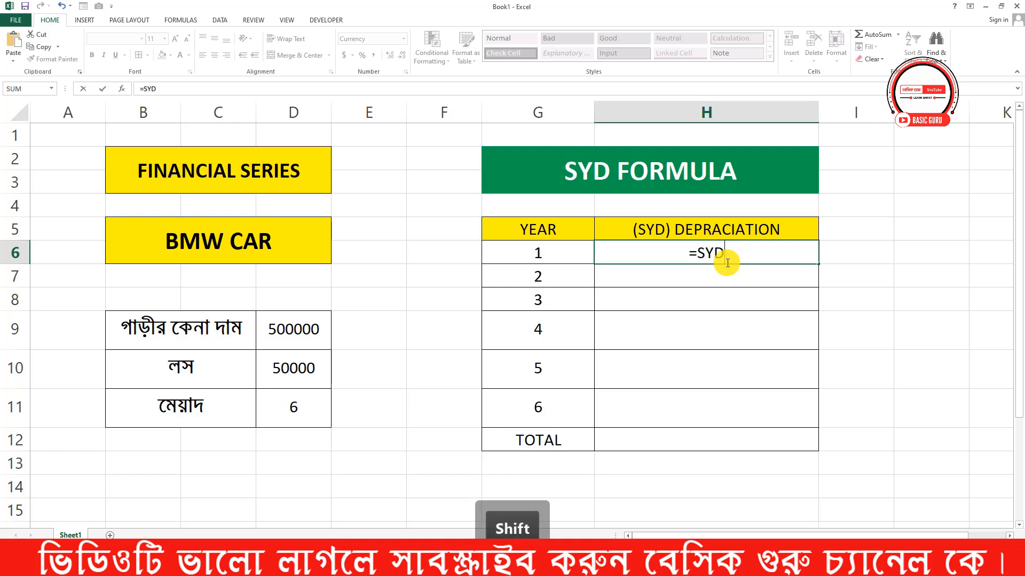
{"action": "type", "text": "("}
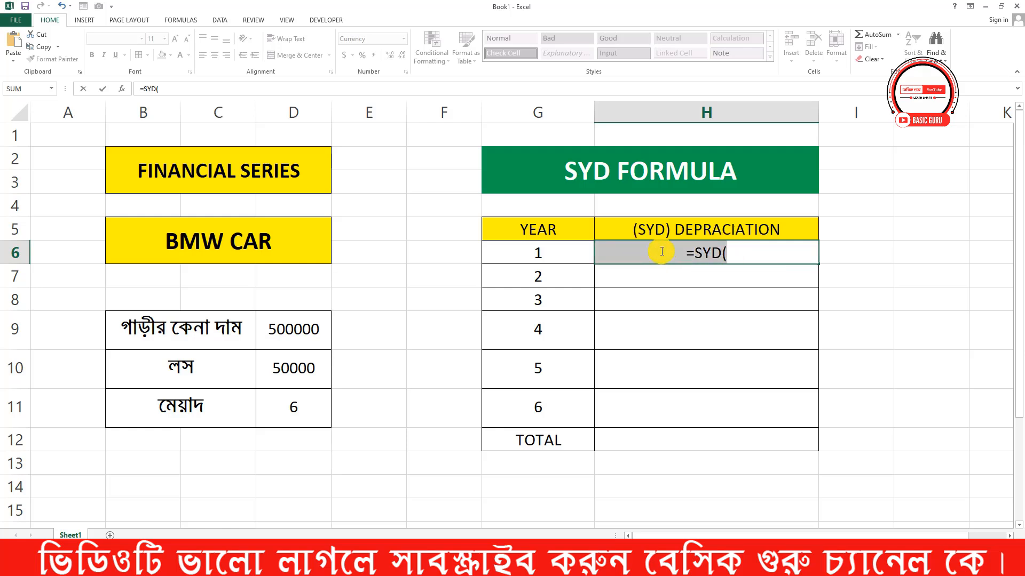
{"action": "key", "text": "BackSpace"}
Enter SUM OF YEAR DIGIT in cell H4 above the depreciation header and centre the text horizontally
{"action": "left_click", "coordinate": [648, 208]}
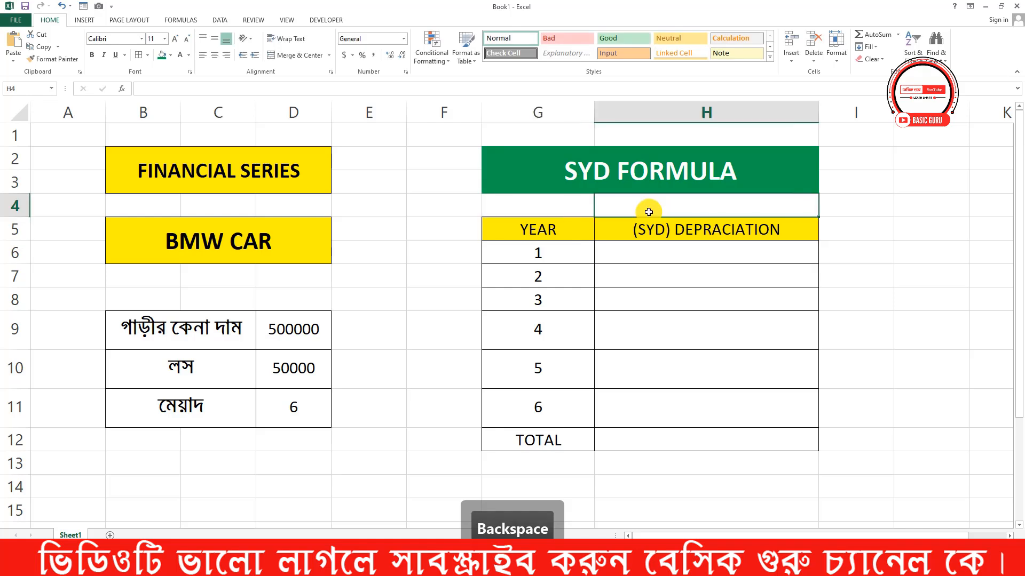
{"action": "type", "text": "SUM "}
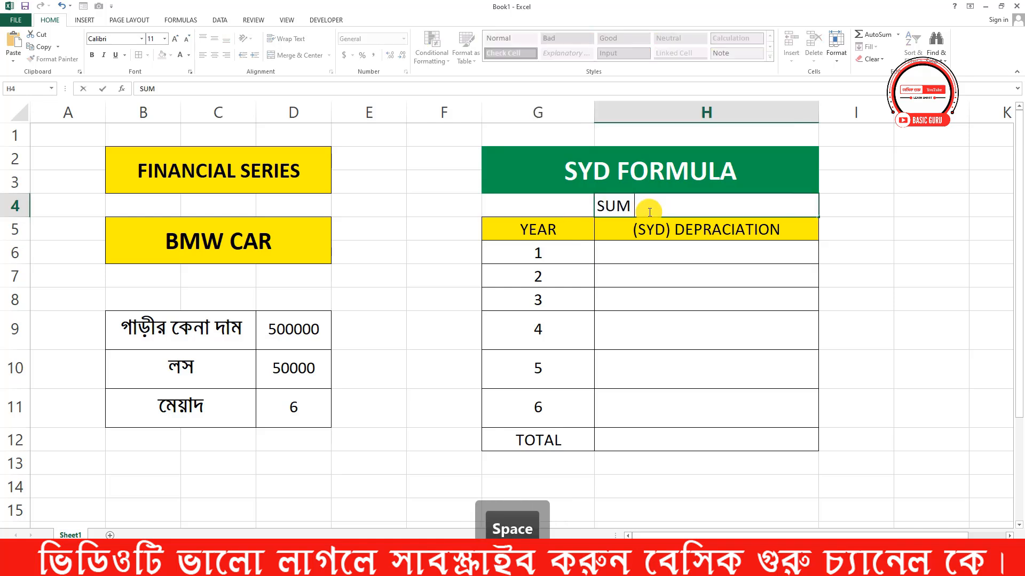
{"action": "type", "text": "OD"}
{"action": "key", "text": "BackSpace"}
{"action": "type", "text": "F"}
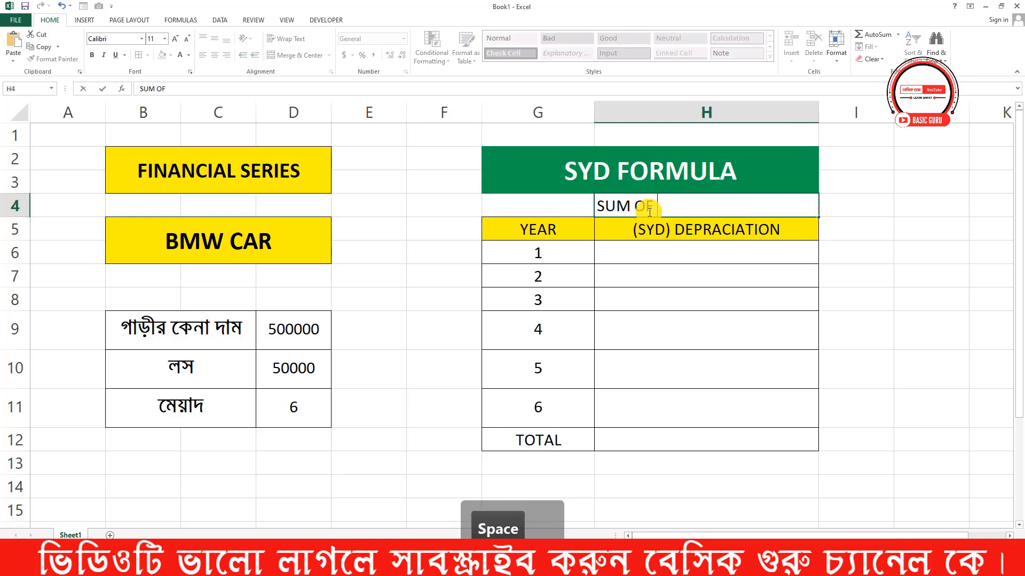
{"action": "type", "text": " YEAR "}
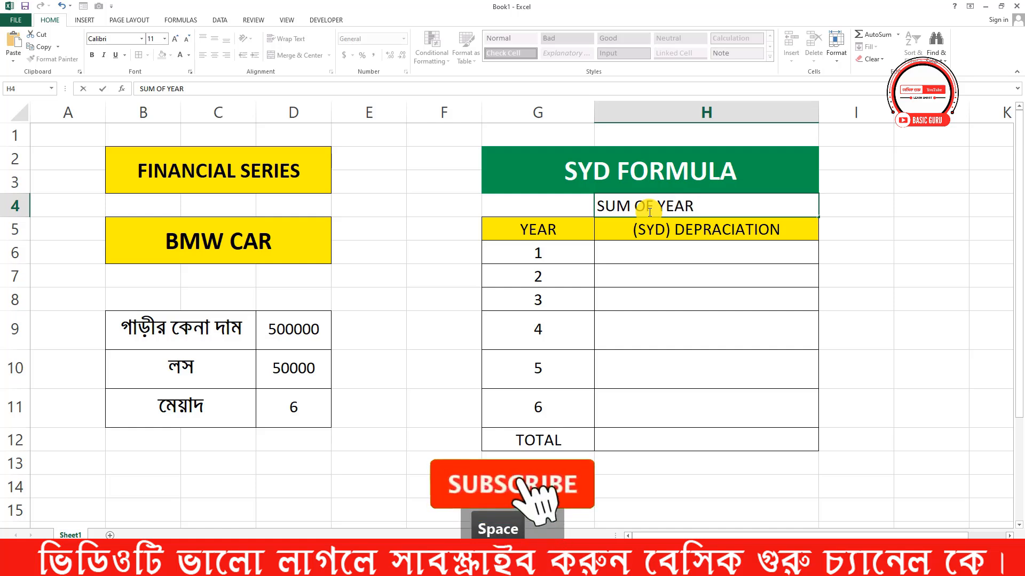
{"action": "type", "text": "DIGIT"}
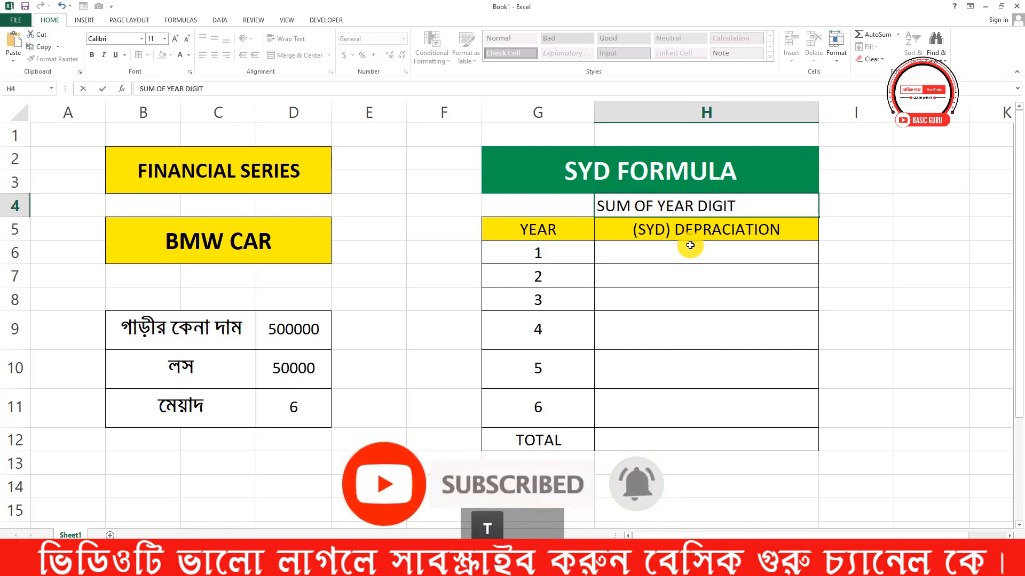
{"action": "key", "text": "Return"}
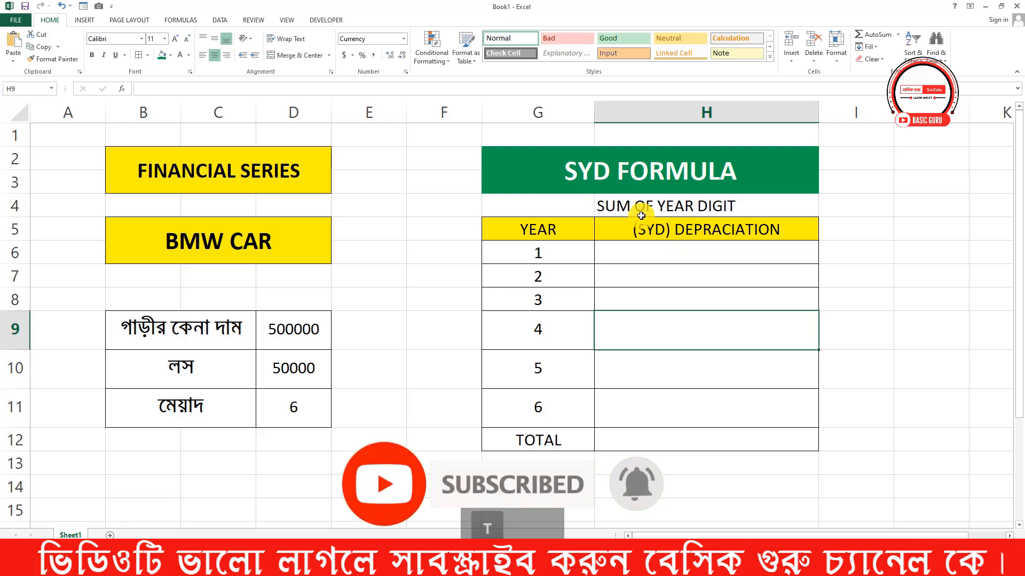
{"action": "left_click", "coordinate": [599, 208]}
{"action": "left_click", "coordinate": [214, 55]}
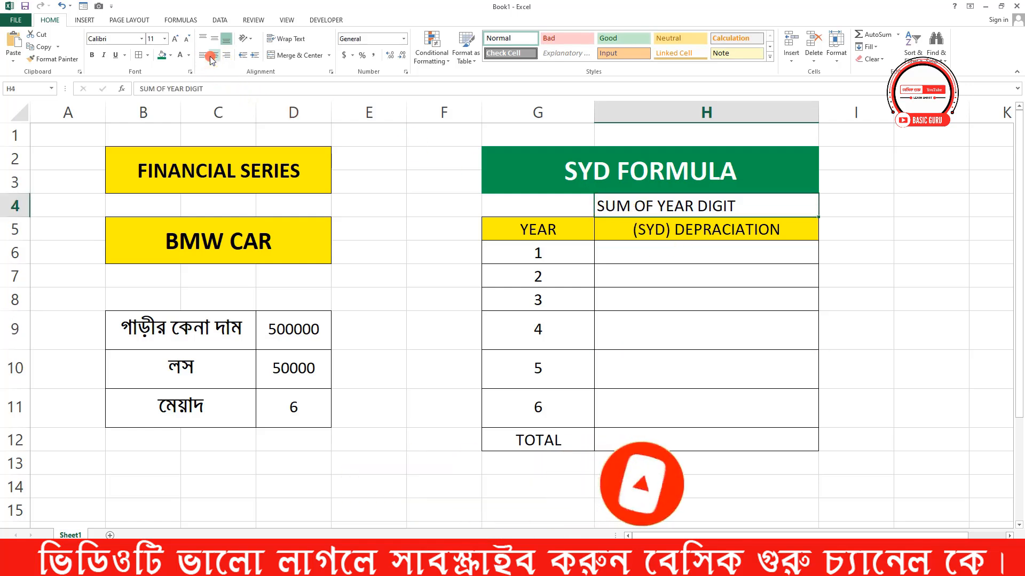
Start an SYD function formula in cell H6 for the year 1 depreciation
{"action": "left_click", "coordinate": [677, 259]}
{"action": "type", "text": "="}
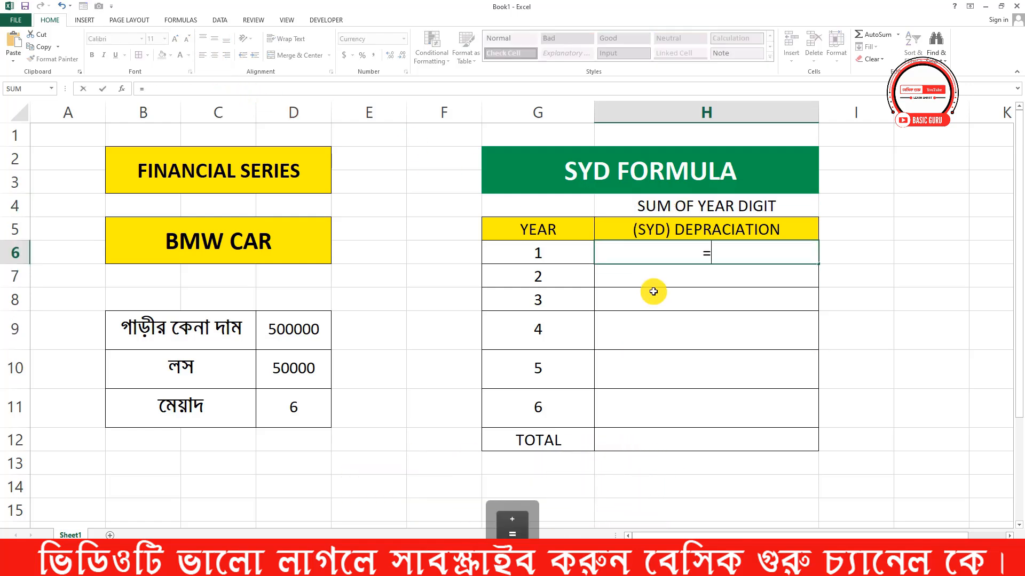
{"action": "type", "text": "SY"}
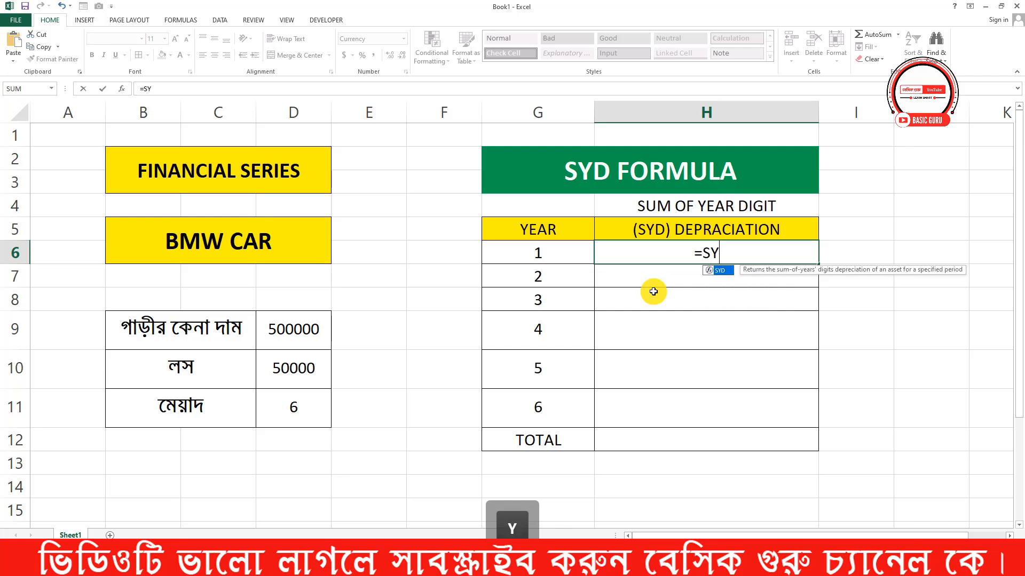
{"action": "type", "text": "D"}
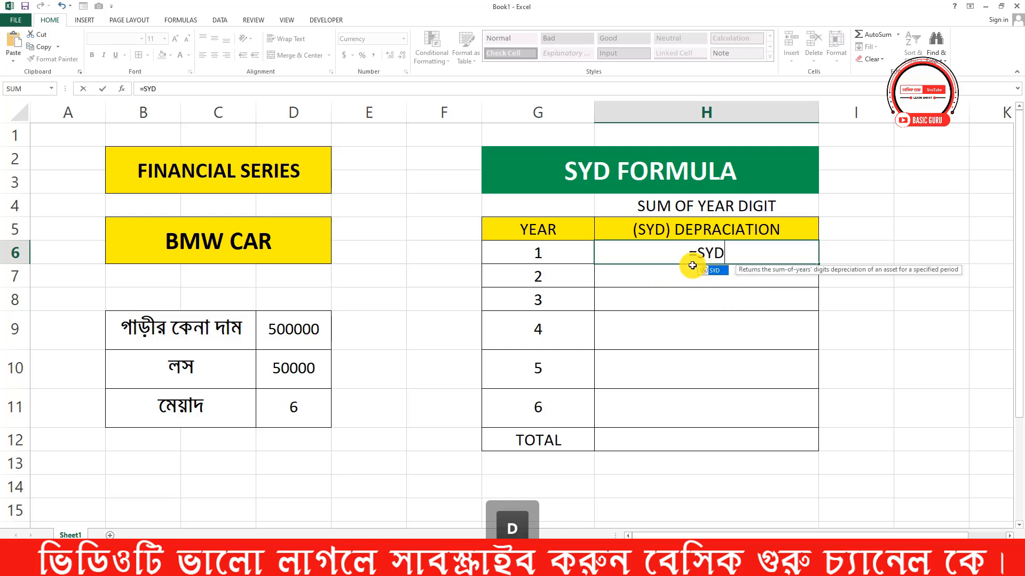
{"action": "key", "text": "Tab"}
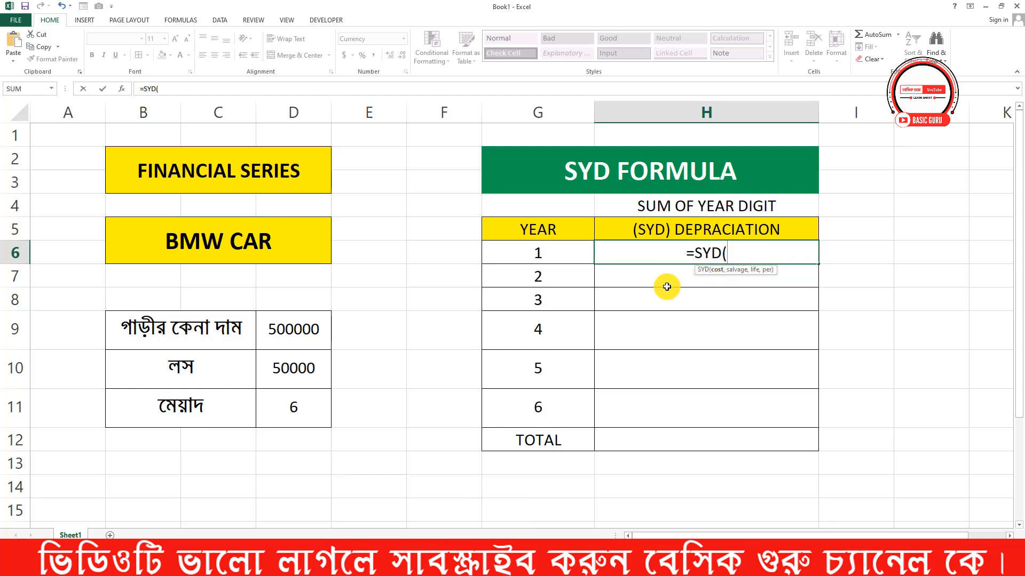
{"action": "left_click", "coordinate": [702, 269]}
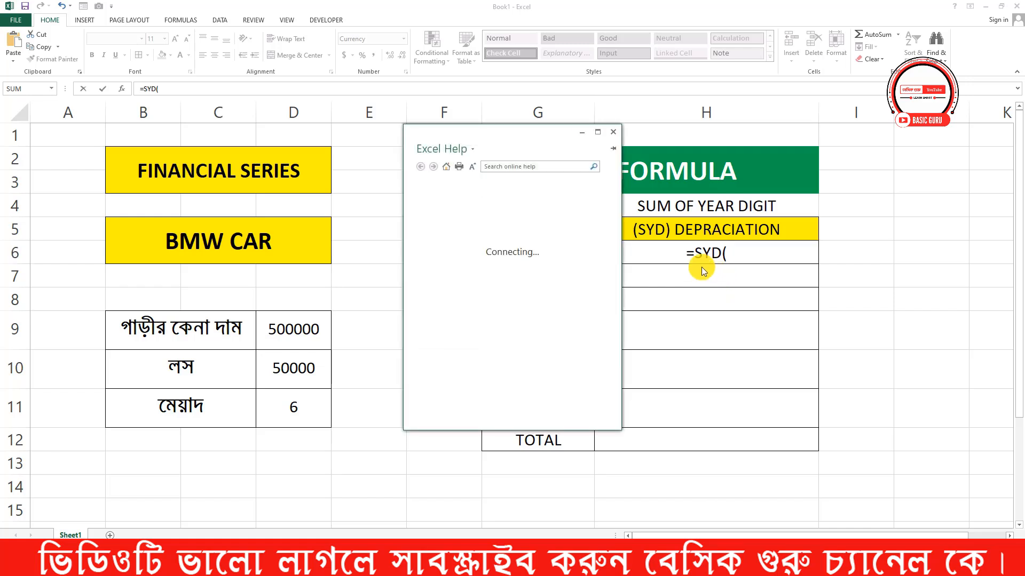
{"action": "left_click", "coordinate": [608, 133]}
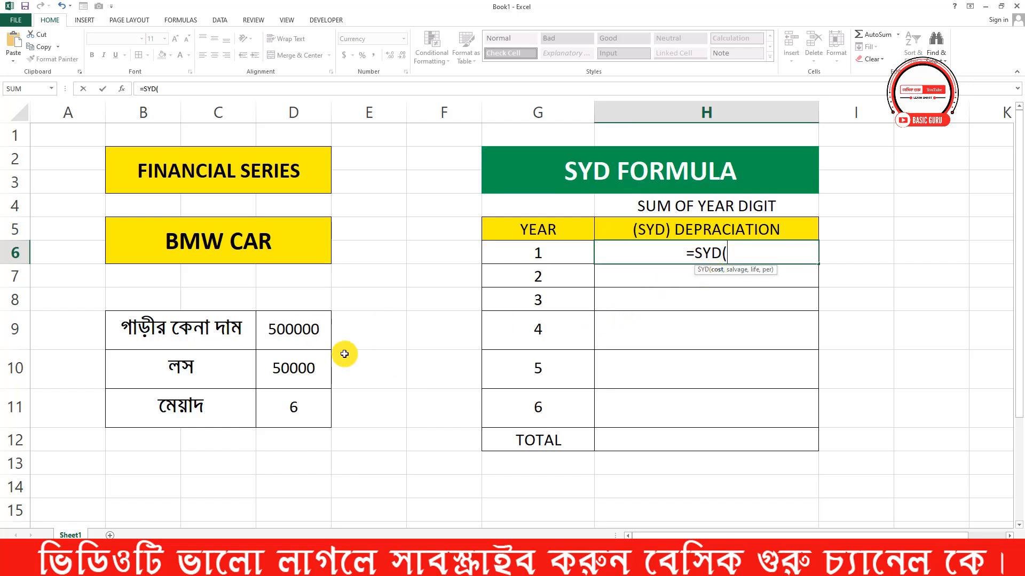
Add the absolute references $D$9 as cost and $D$10 as salvage to the SYD formula in H6
{"action": "left_click", "coordinate": [294, 331]}
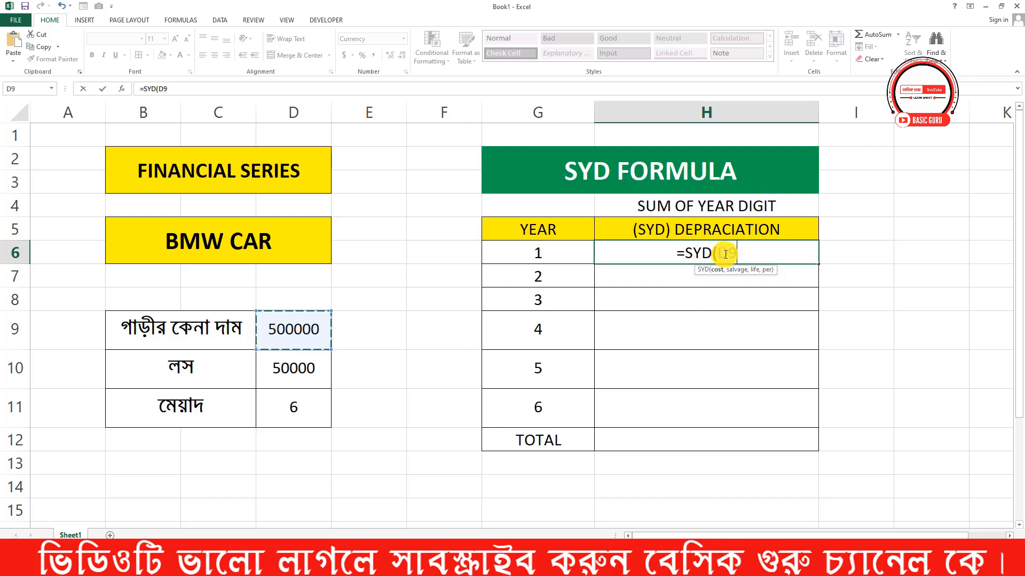
{"action": "key", "text": "F4"}
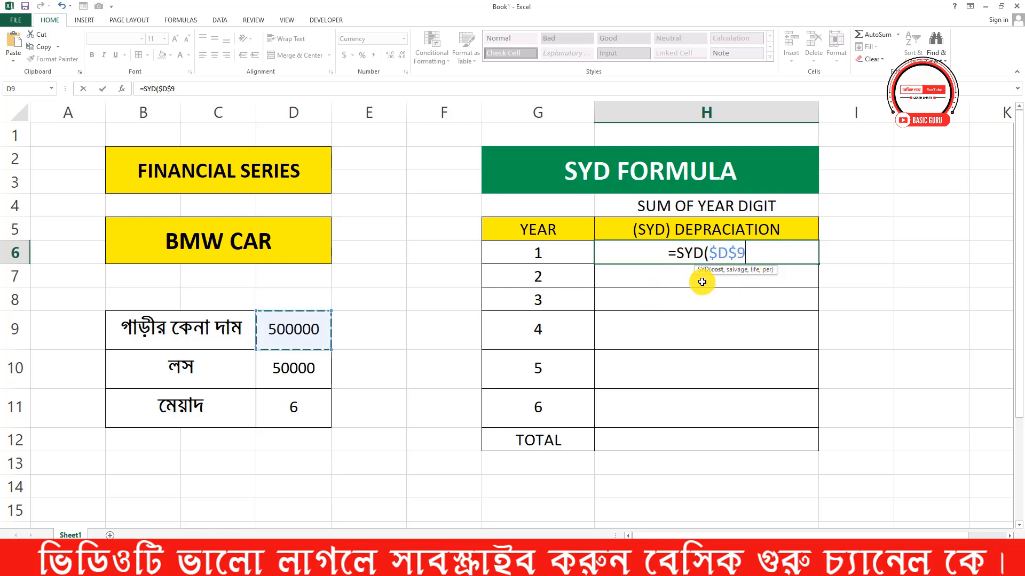
{"action": "type", "text": ","}
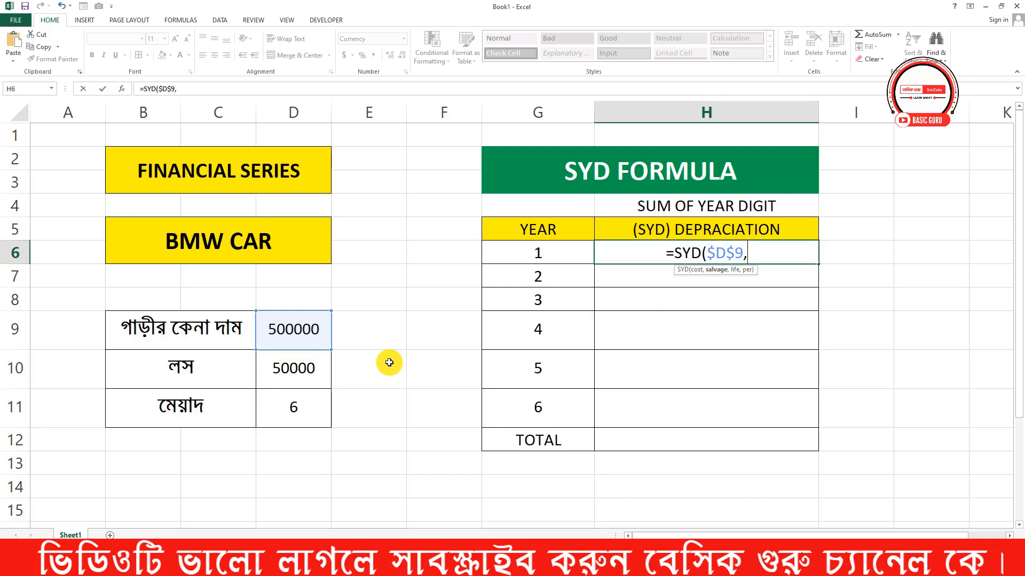
{"action": "left_click", "coordinate": [285, 370]}
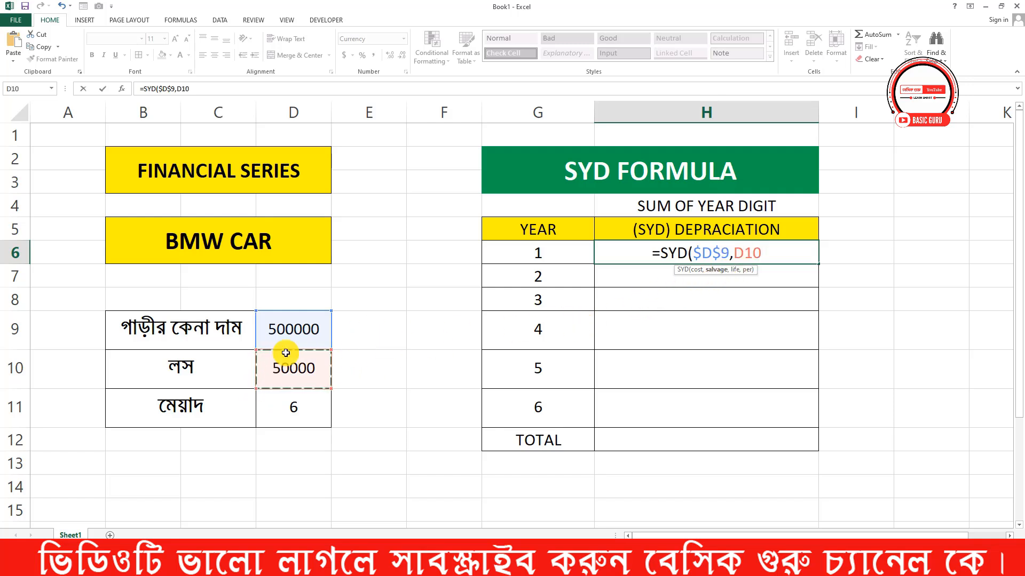
{"action": "key", "text": "F4"}
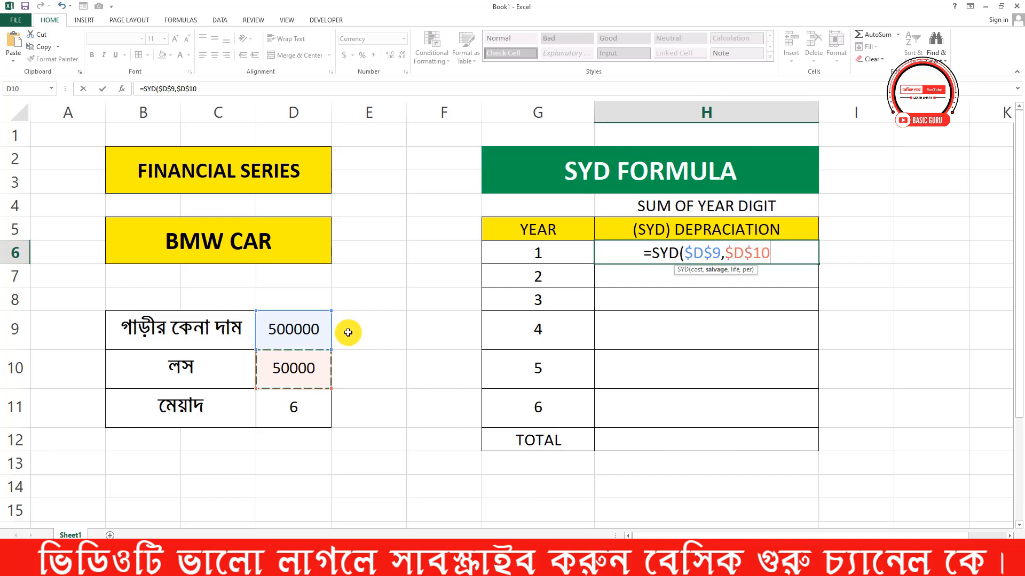
{"action": "type", "text": ","}
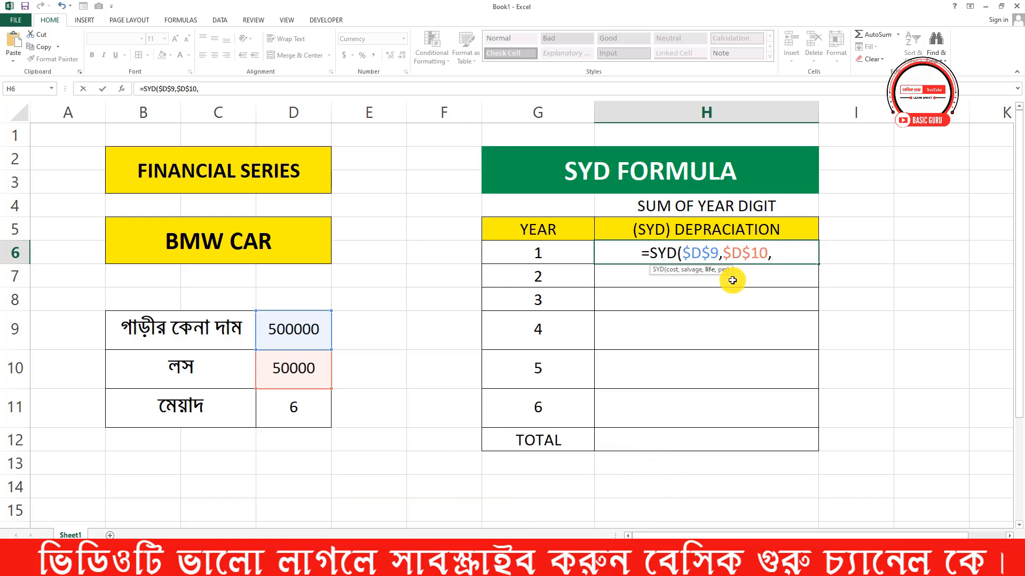
Complete the H6 formula with $D$11 as life and the relative reference G6 as period, and enter it
{"action": "left_click", "coordinate": [292, 411]}
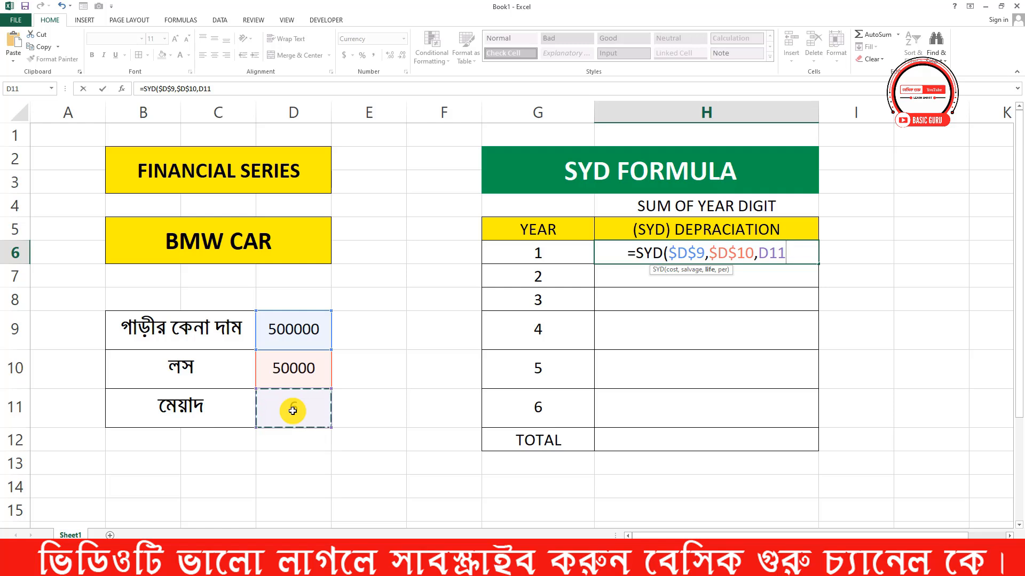
{"action": "key", "text": "F4"}
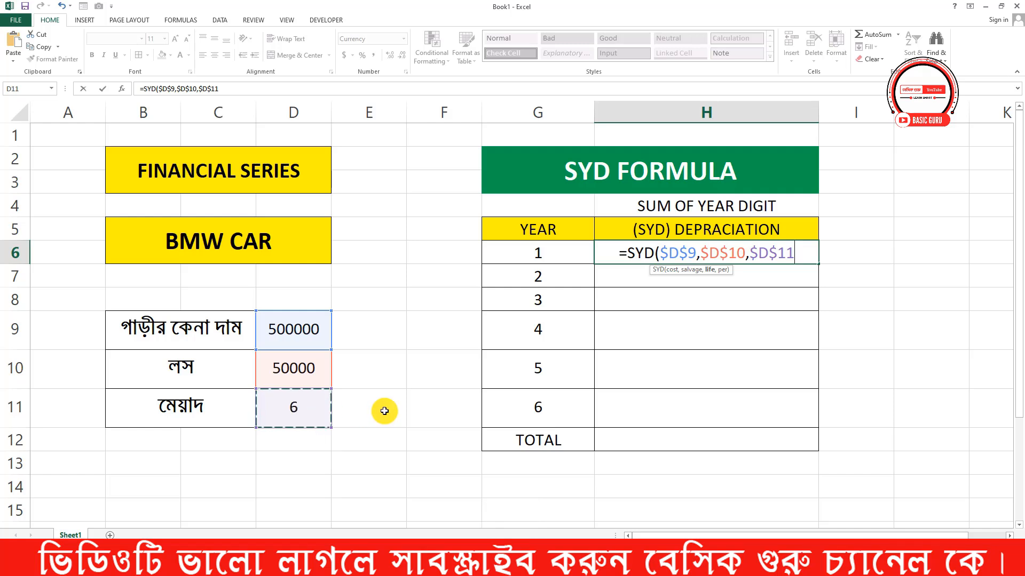
{"action": "type", "text": ","}
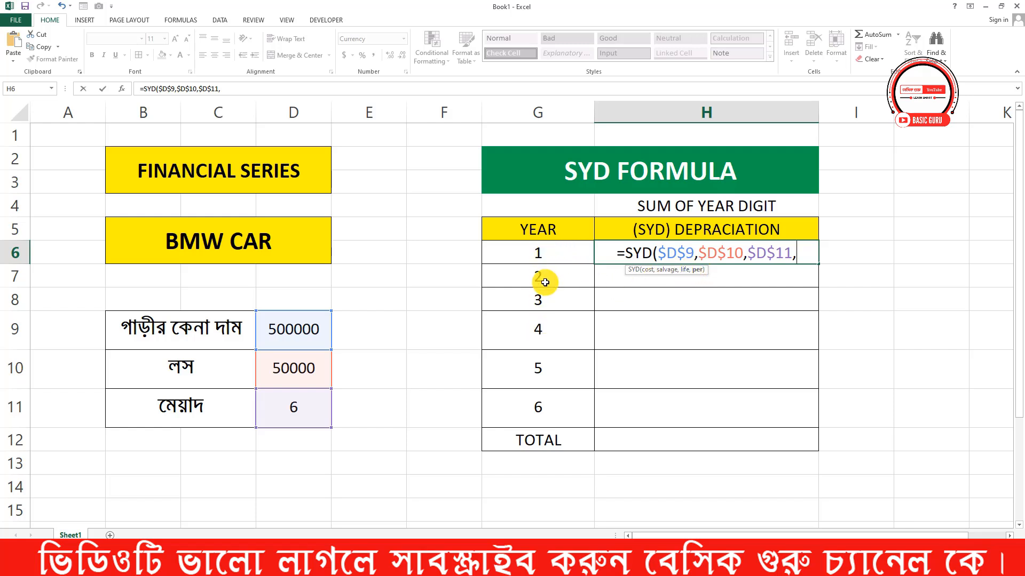
{"action": "left_click", "coordinate": [546, 253]}
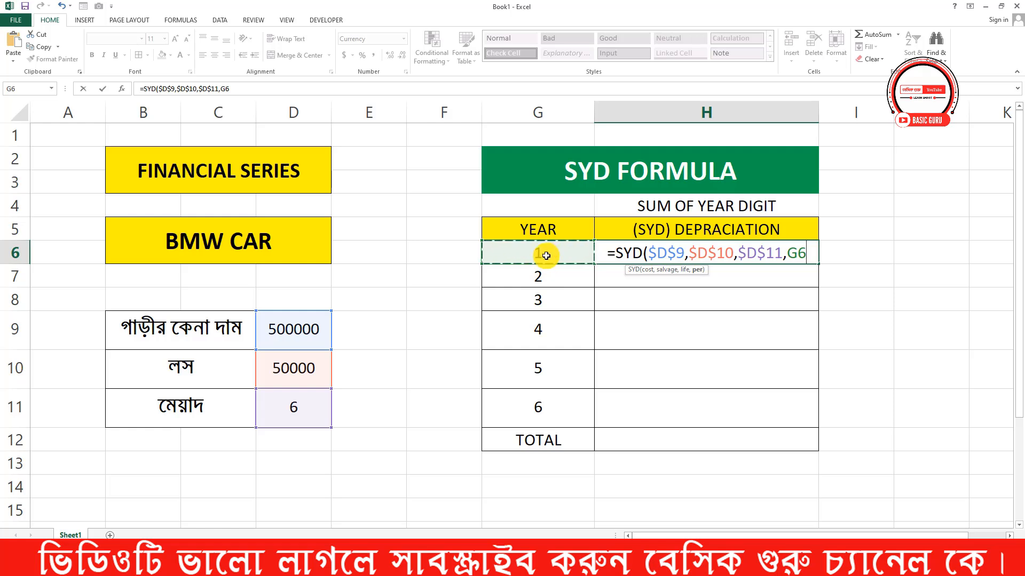
{"action": "type", "text": ")"}
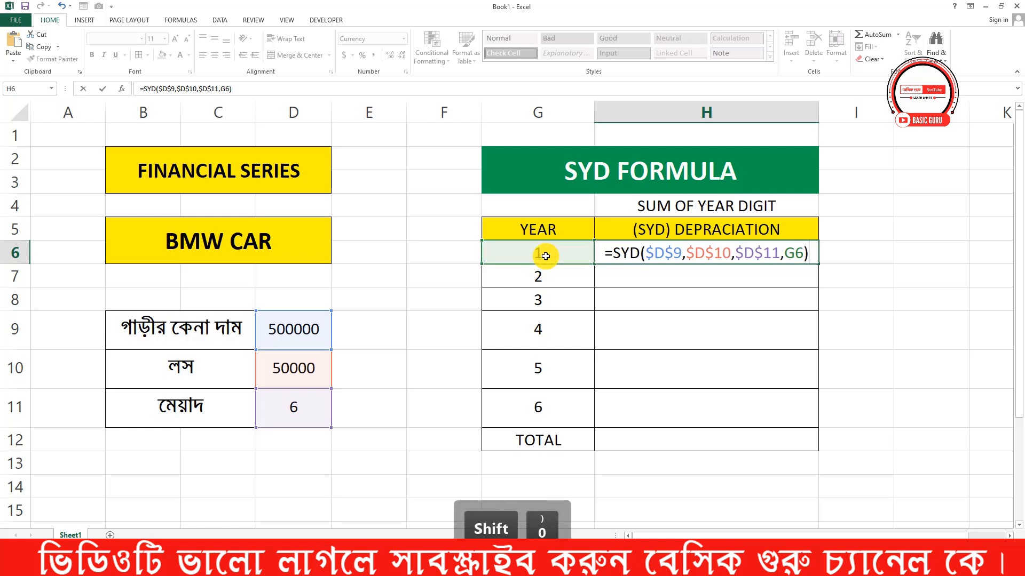
{"action": "key", "text": "Return"}
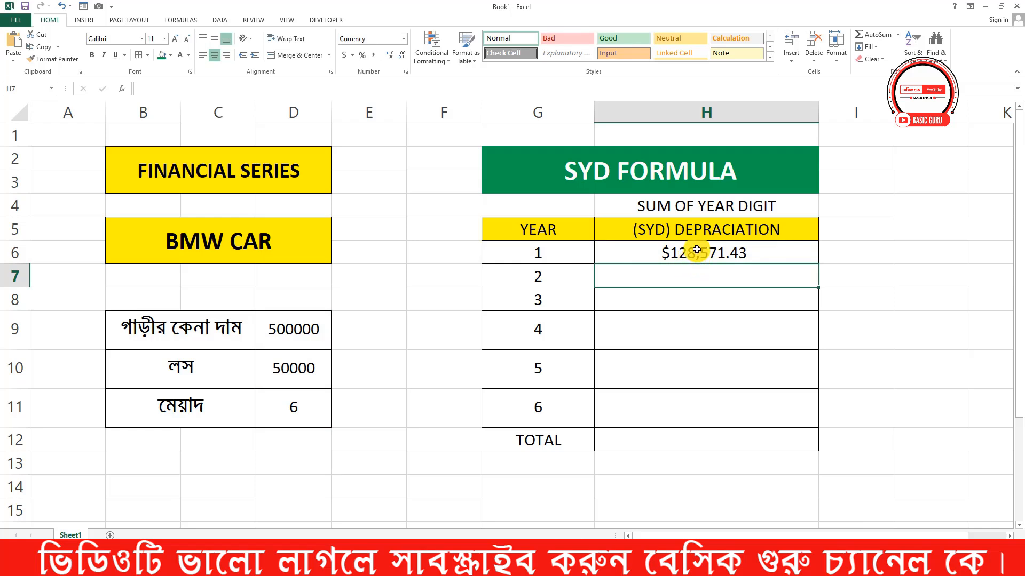
Fill the SYD formula from H6 down to H11 for years 2 to 6
{"action": "left_click", "coordinate": [724, 249]}
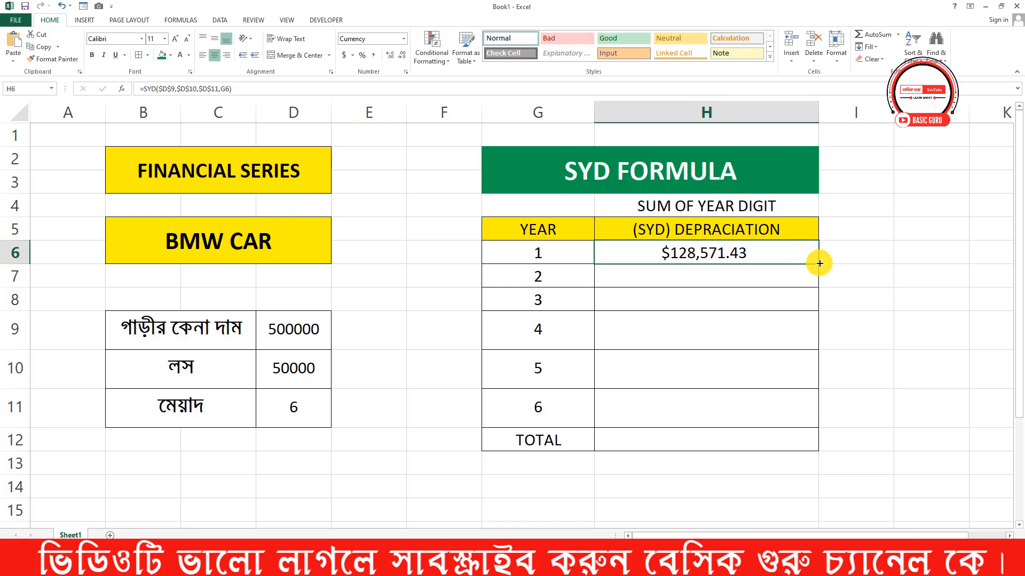
{"action": "left_click_drag", "start_coordinate": [819, 264], "coordinate": [785, 425]}
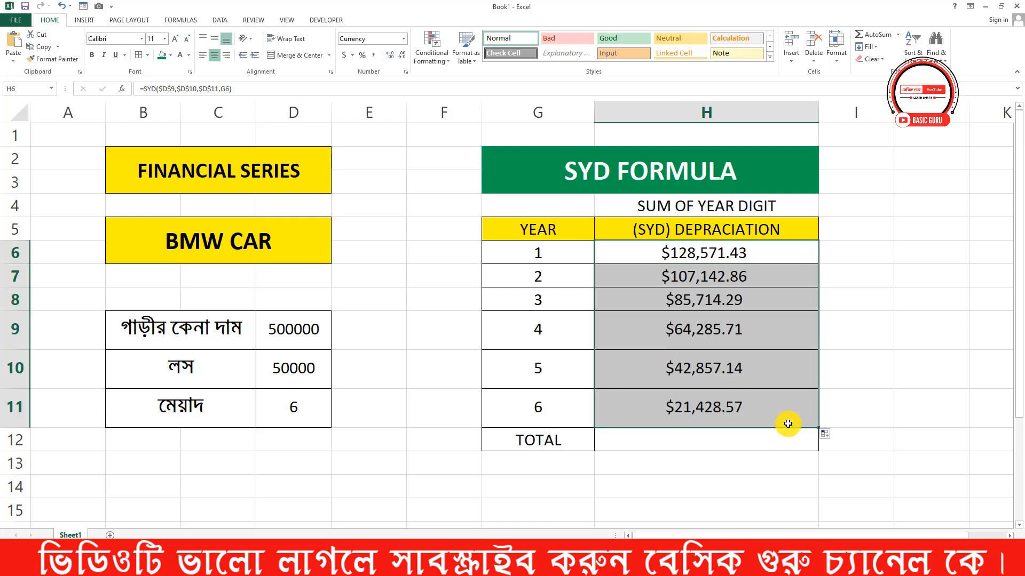
{"action": "left_click", "coordinate": [788, 424]}
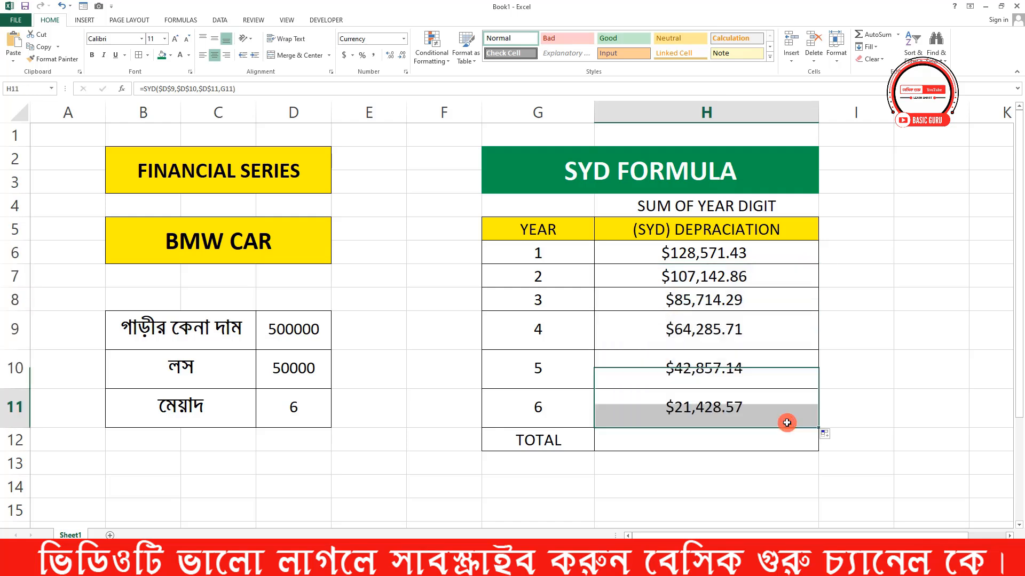
Examine the filled SYD formulas and yearly depreciation amounts in cells H6:H11
{"action": "left_click", "coordinate": [673, 254]}
{"action": "left_click", "coordinate": [703, 278]}
{"action": "left_click", "coordinate": [712, 297]}
{"action": "left_click", "coordinate": [723, 331]}
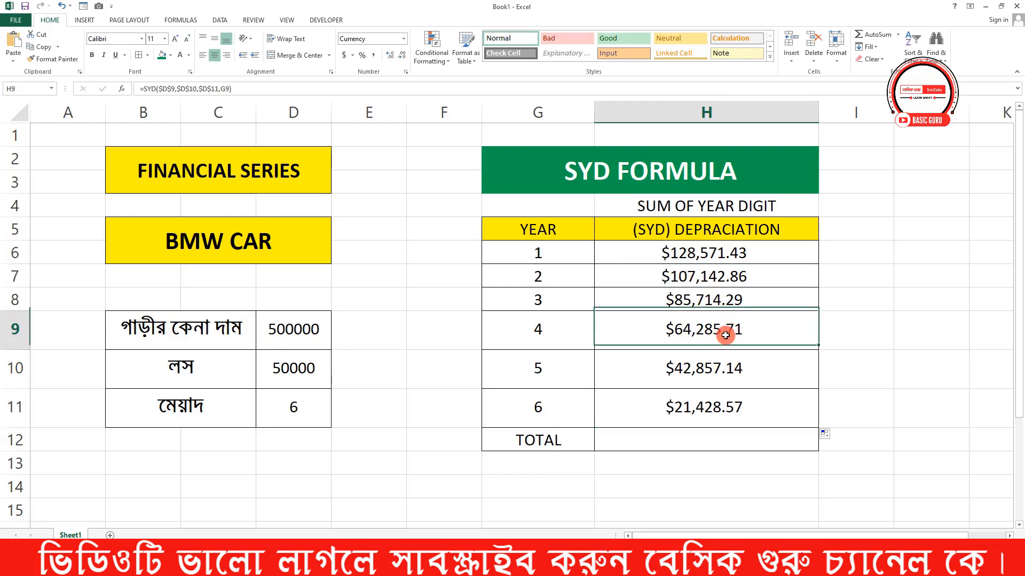
{"action": "left_click", "coordinate": [715, 362]}
{"action": "left_click", "coordinate": [710, 329]}
{"action": "left_click", "coordinate": [704, 299]}
{"action": "left_click", "coordinate": [704, 407]}
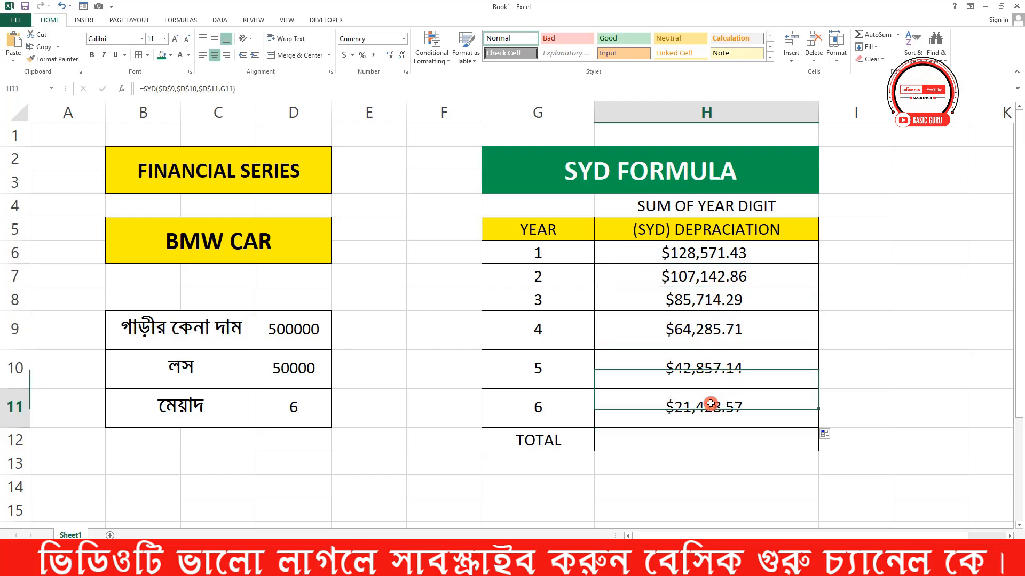
{"action": "left_click", "coordinate": [706, 371]}
{"action": "left_click", "coordinate": [696, 330]}
{"action": "left_click", "coordinate": [687, 299]}
{"action": "left_click", "coordinate": [689, 276]}
{"action": "left_click", "coordinate": [688, 253]}
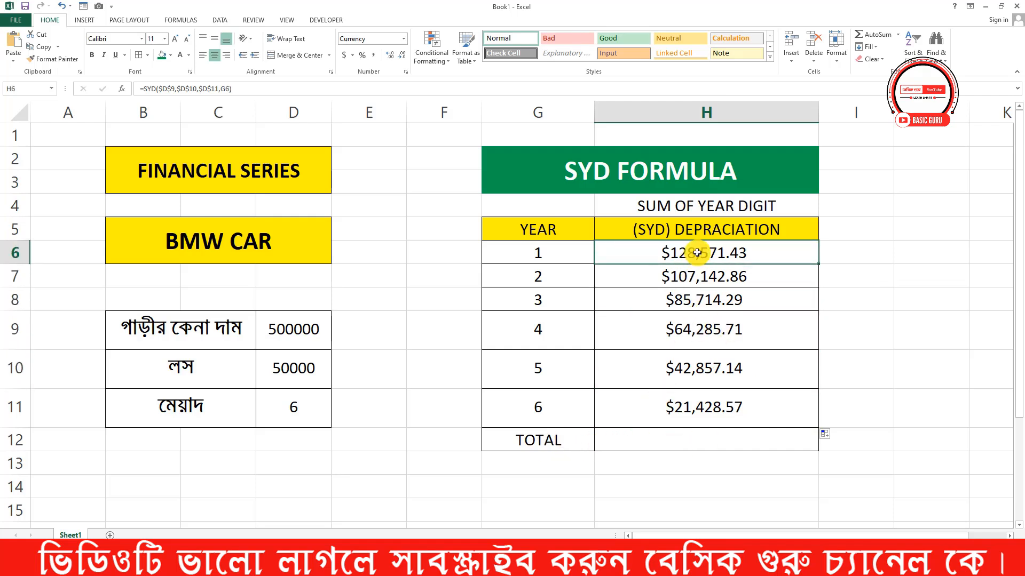
{"action": "left_click_drag", "start_coordinate": [699, 256], "coordinate": [700, 412]}
{"action": "left_click", "coordinate": [699, 281]}
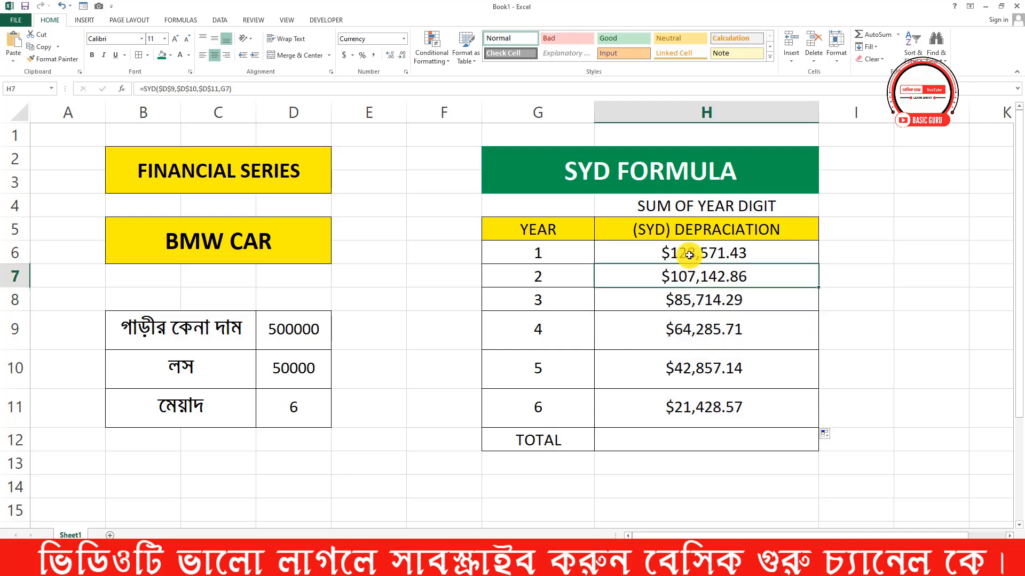
Compare the year numbers in column G with their depreciation amounts in column H from year 1 to year 6
{"action": "left_click", "coordinate": [587, 255]}
{"action": "left_click", "coordinate": [667, 254]}
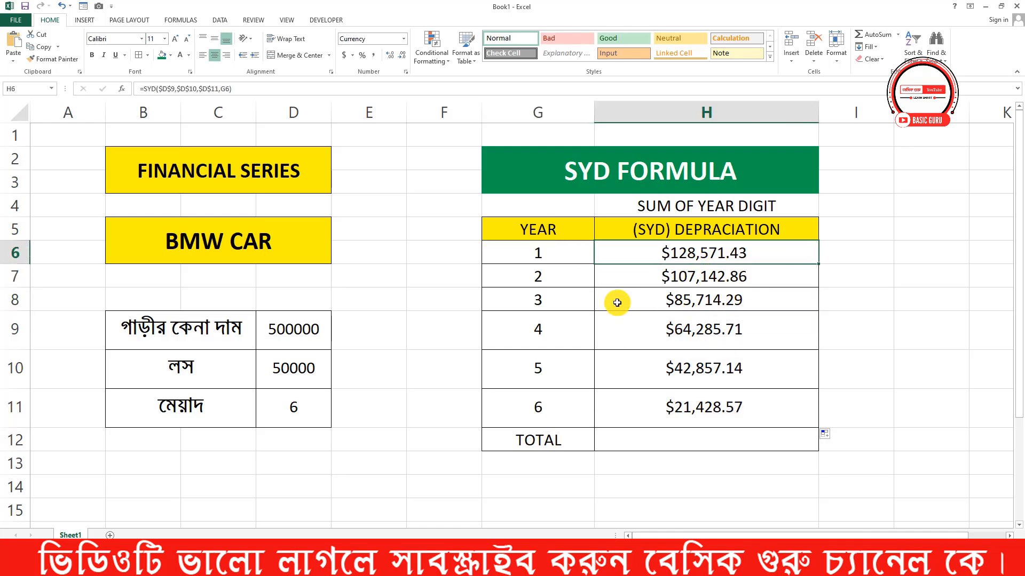
{"action": "left_click", "coordinate": [582, 286]}
{"action": "left_click", "coordinate": [675, 279]}
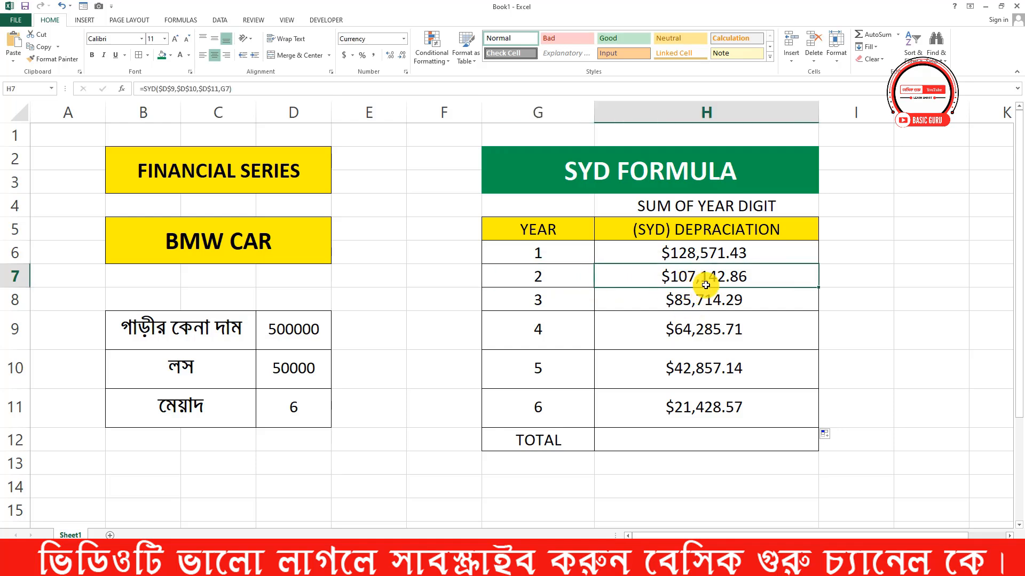
{"action": "left_click", "coordinate": [642, 306]}
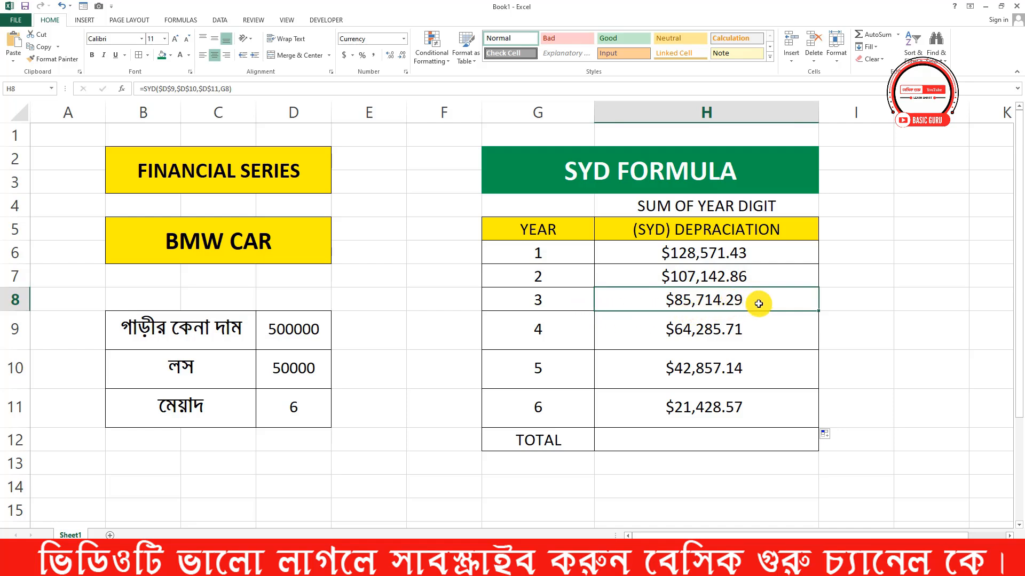
{"action": "left_click", "coordinate": [748, 323]}
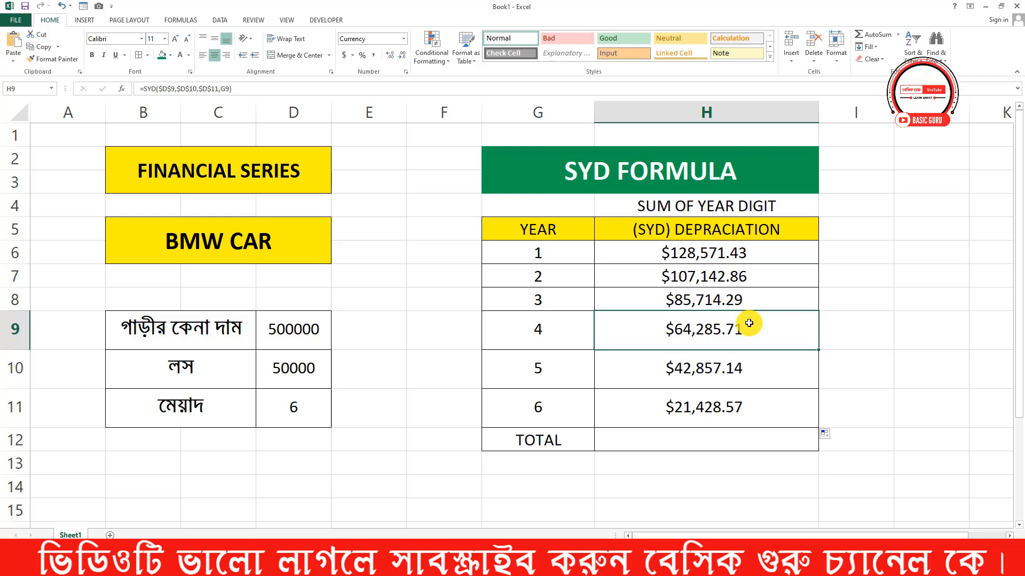
{"action": "left_click", "coordinate": [559, 405]}
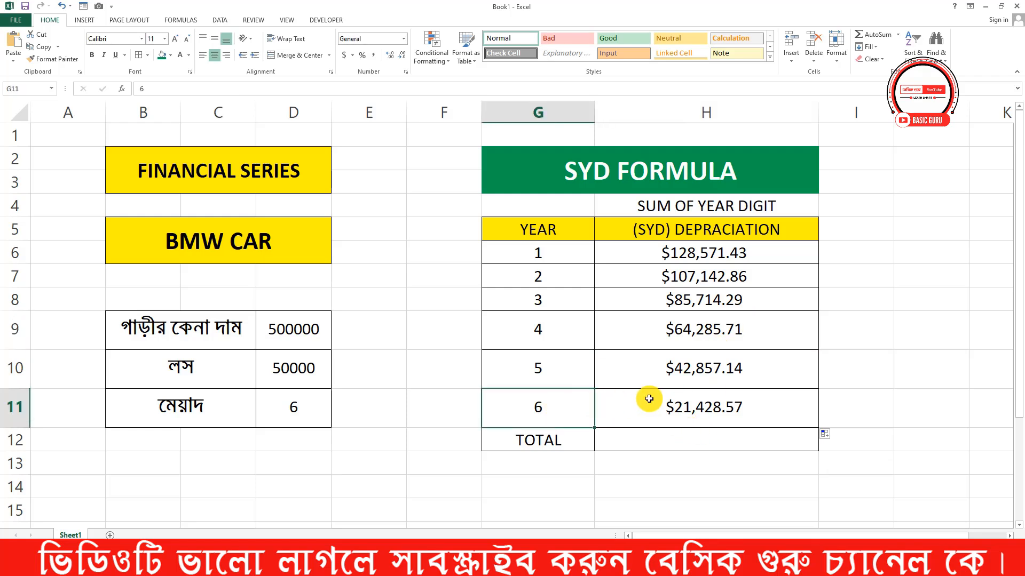
{"action": "left_click", "coordinate": [738, 408]}
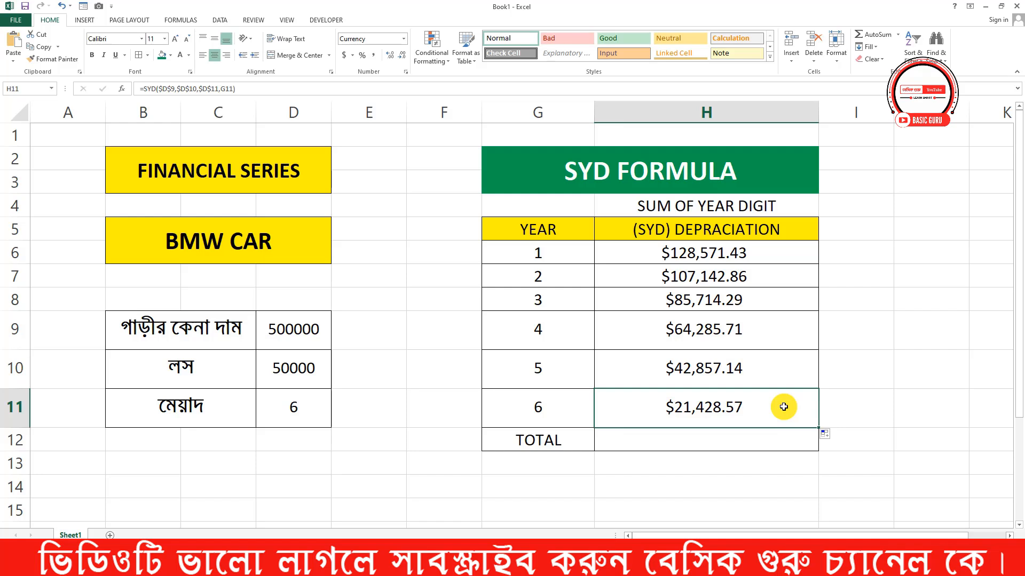
Total the yearly depreciation amounts in the TOTAL row by entering =SUM(H6:H11) in cell H12
{"action": "left_click", "coordinate": [740, 435]}
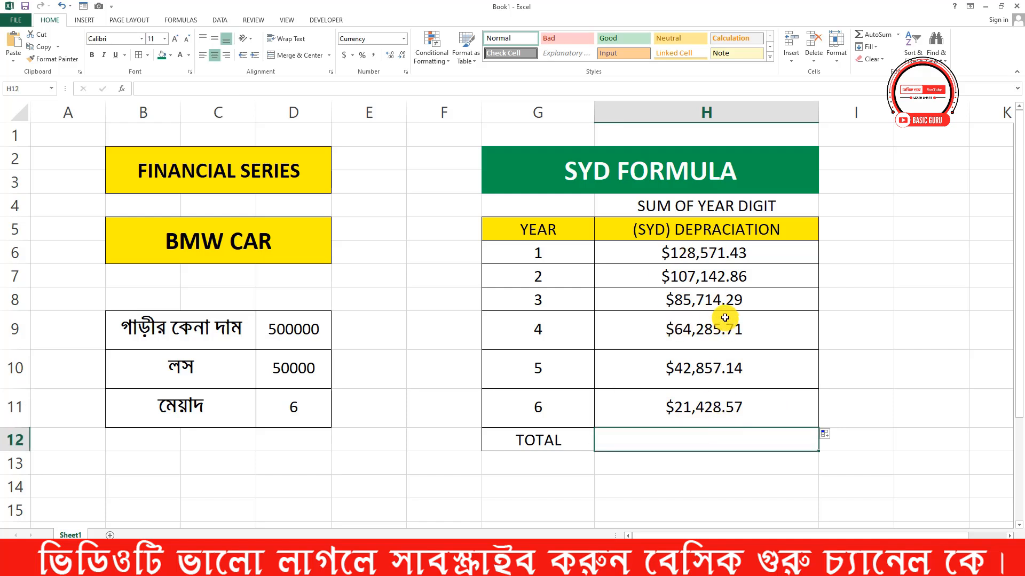
{"action": "type", "text": "="}
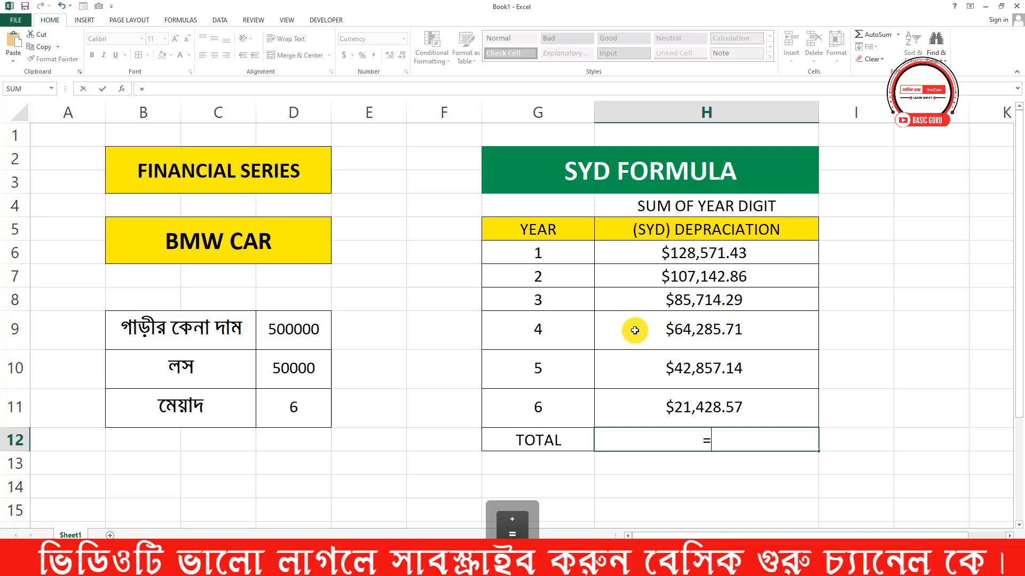
{"action": "type", "text": "SUM"}
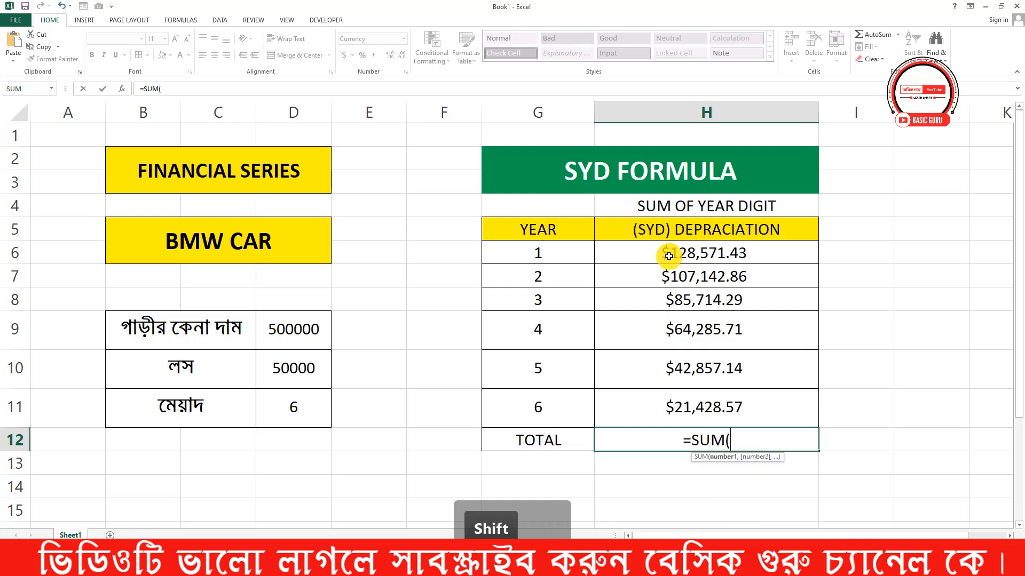
{"action": "type", "text": "("}
{"action": "left_click_drag", "start_coordinate": [699, 256], "coordinate": [693, 406]}
{"action": "type", "text": ")"}
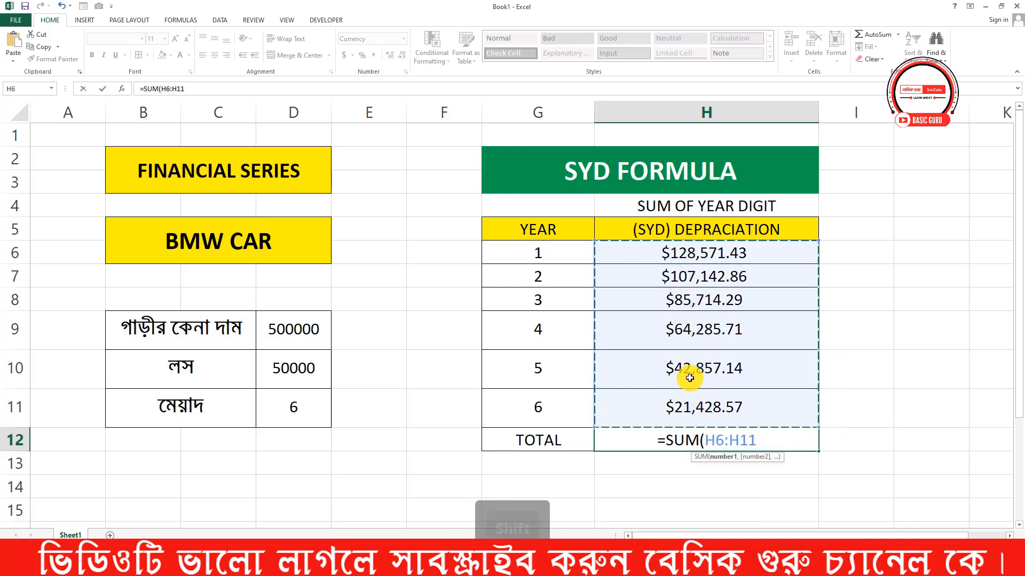
{"action": "key", "text": "Return"}
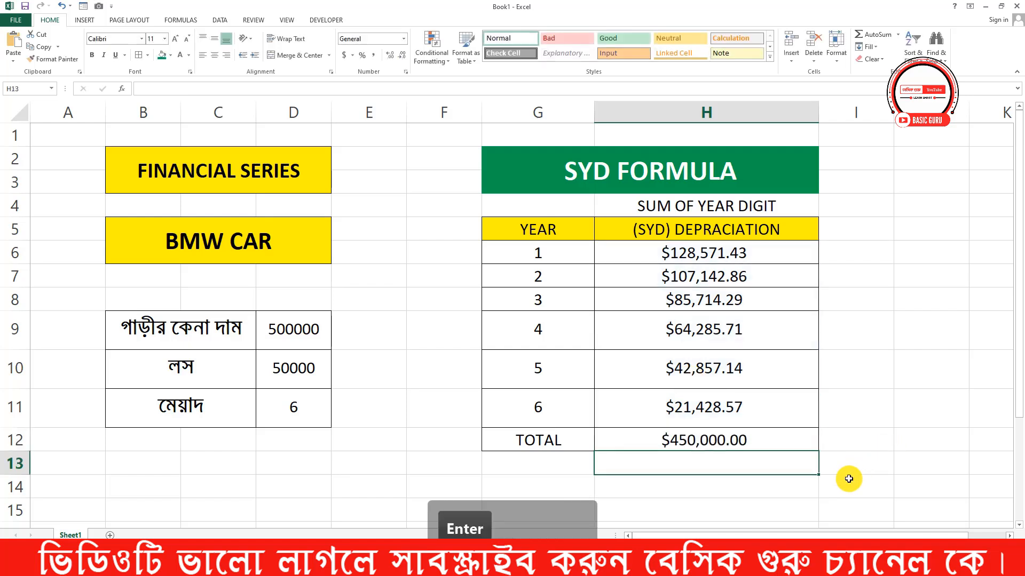
Review the total in H12 against the salvage value in D10 and the yearly depreciation amounts in H6:H11
{"action": "left_click", "coordinate": [681, 441]}
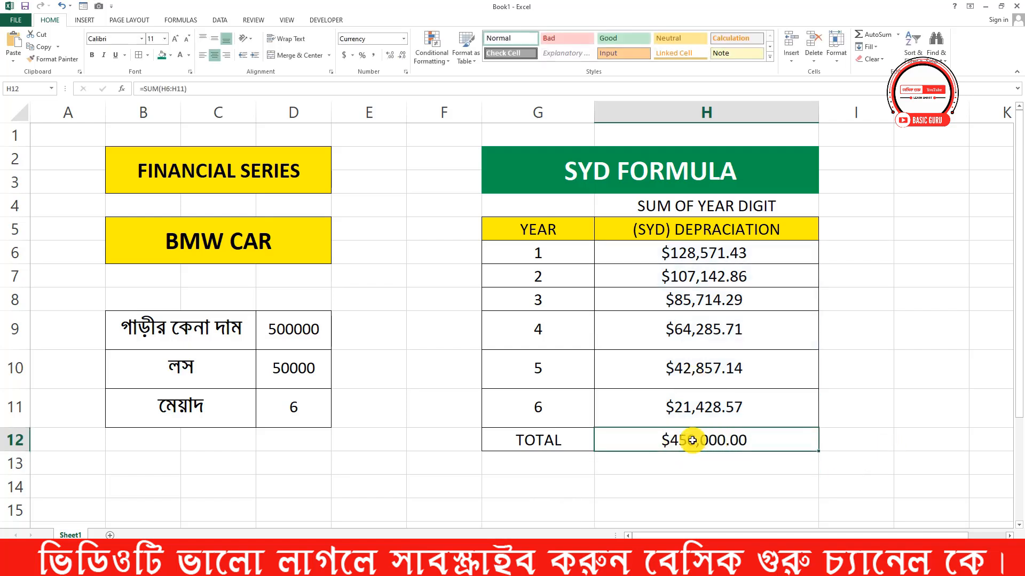
{"action": "left_click", "coordinate": [281, 379]}
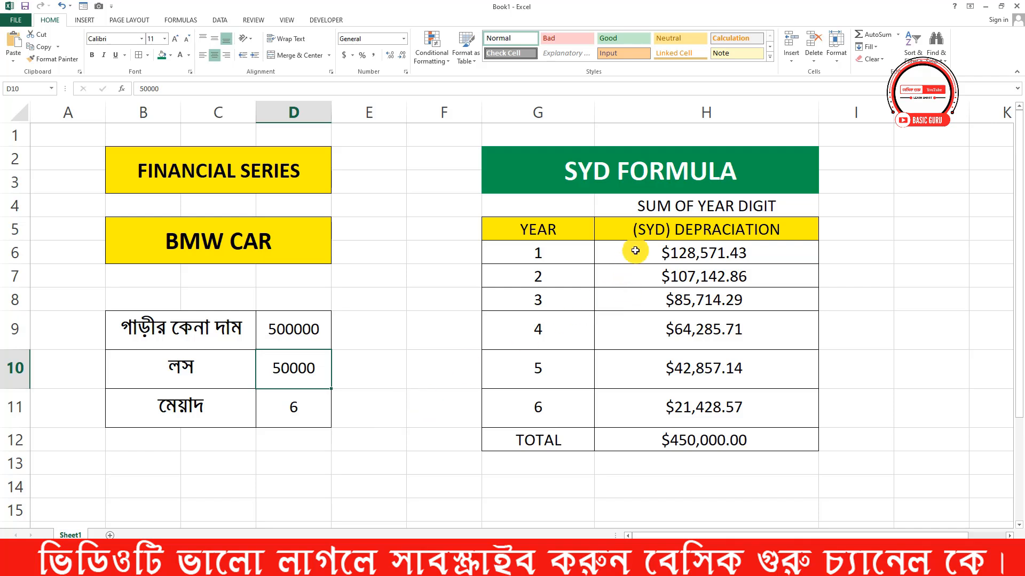
{"action": "left_click_drag", "start_coordinate": [631, 253], "coordinate": [657, 424]}
{"action": "left_click", "coordinate": [656, 404]}
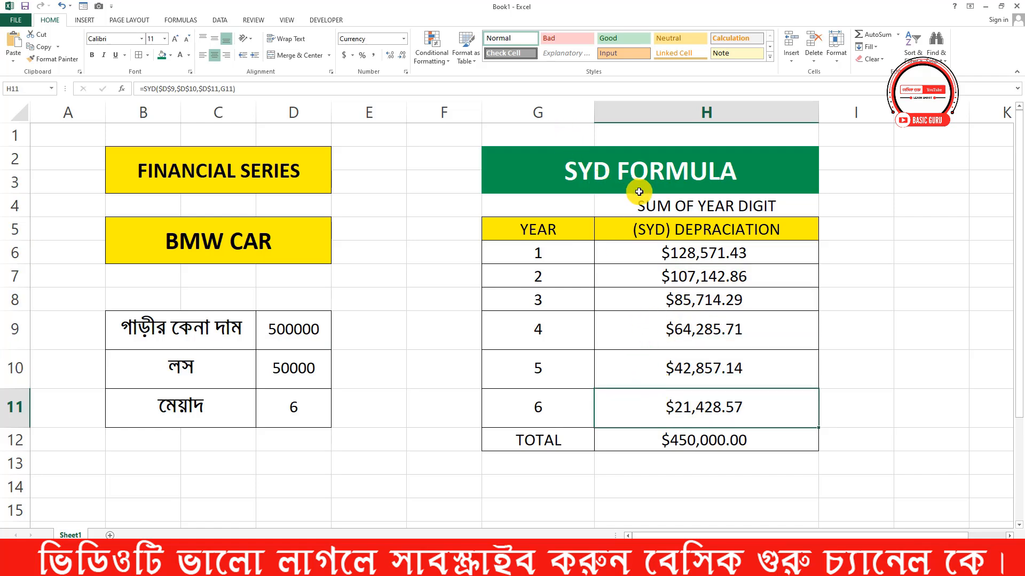
{"action": "left_click", "coordinate": [685, 327]}
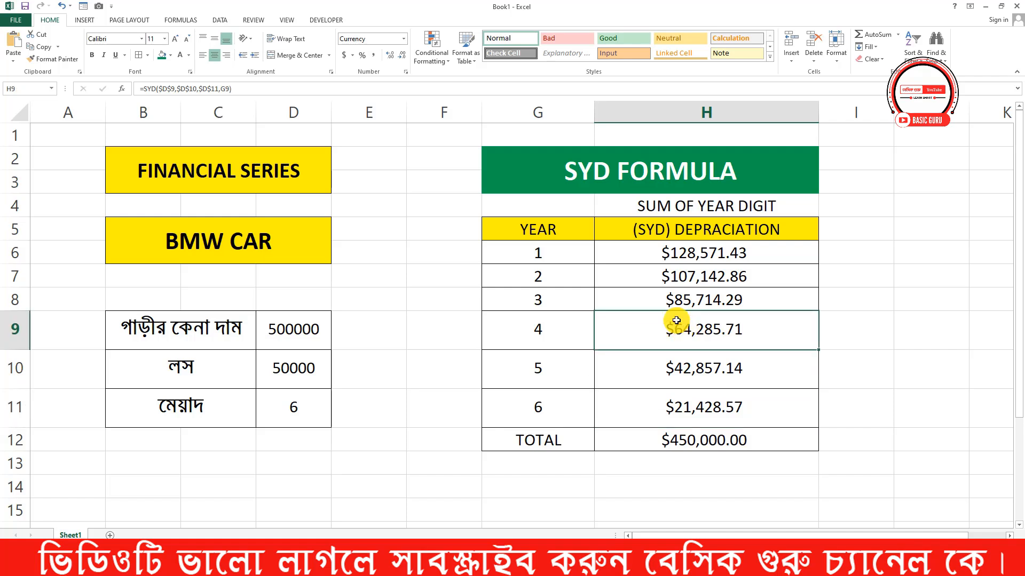
{"action": "left_click", "coordinate": [636, 253]}
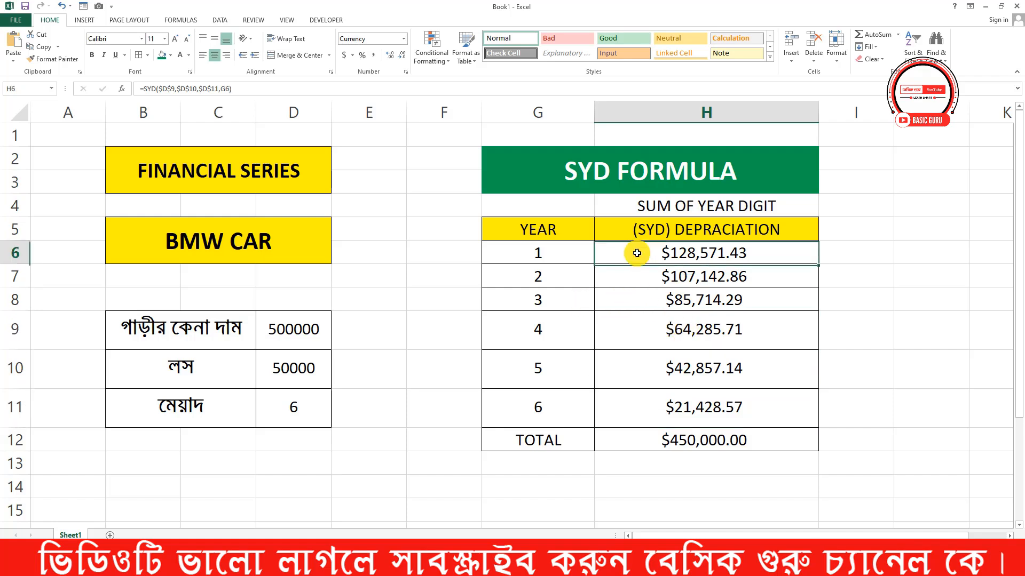